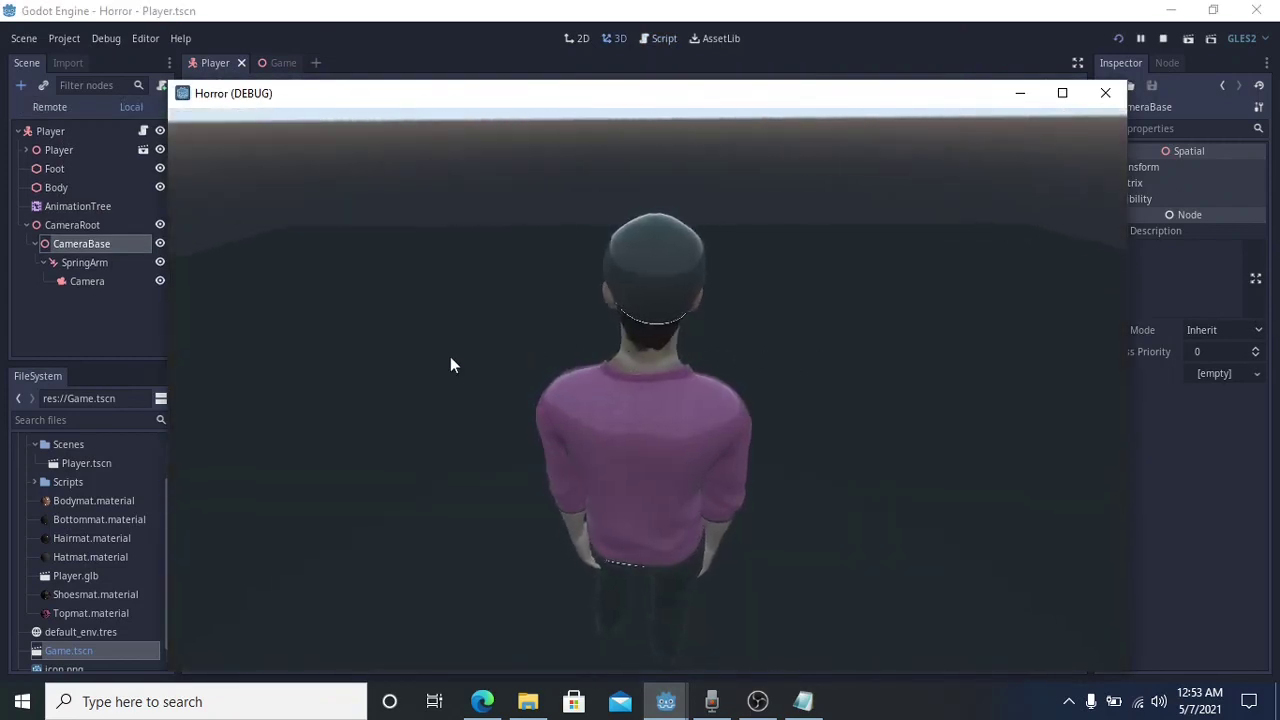
# - Close the running Horror game window and look over Player.gd and the 3D Player scene
pyautogui.click(1105, 93)
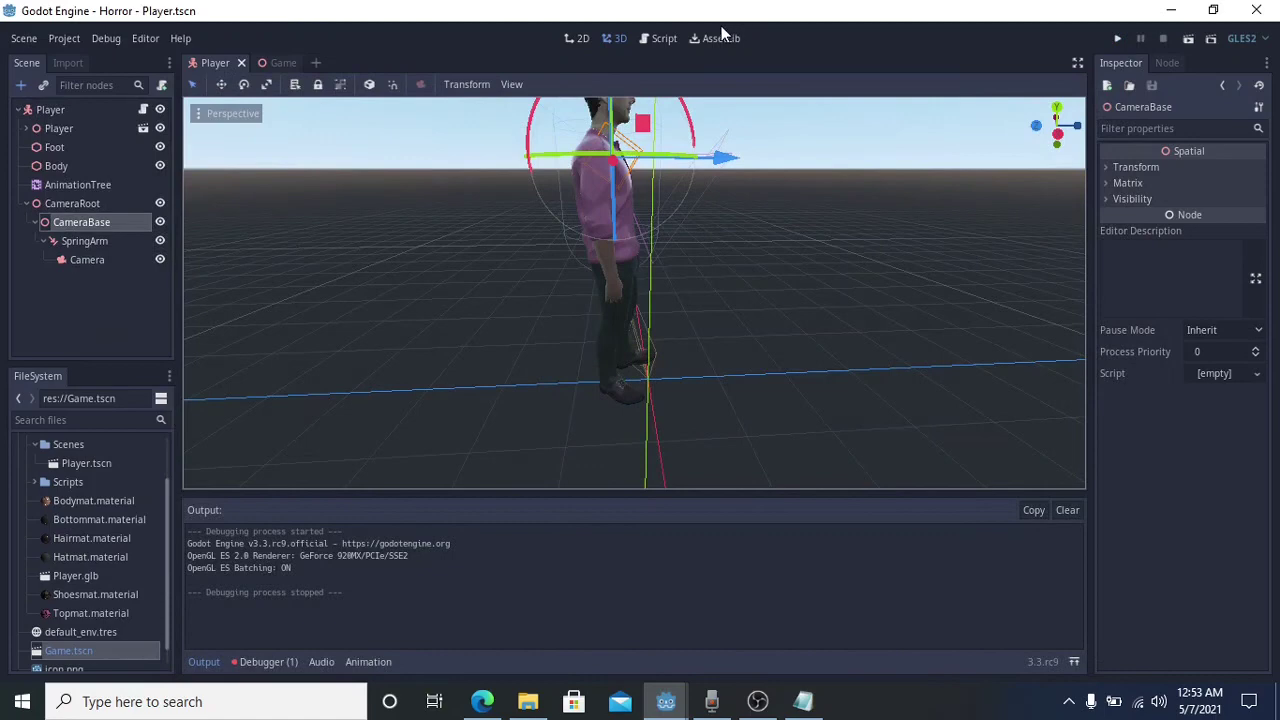
pyautogui.click(660, 38)
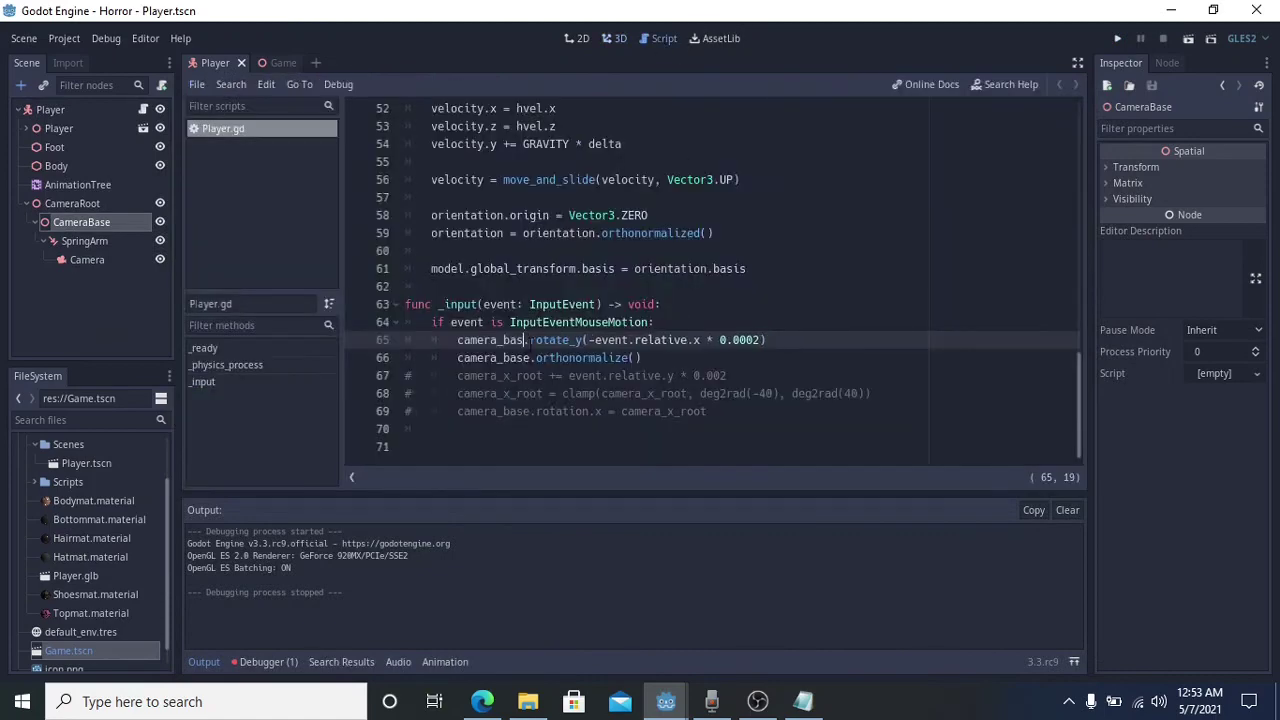
pyautogui.hotkey('ctrl', 'F2')
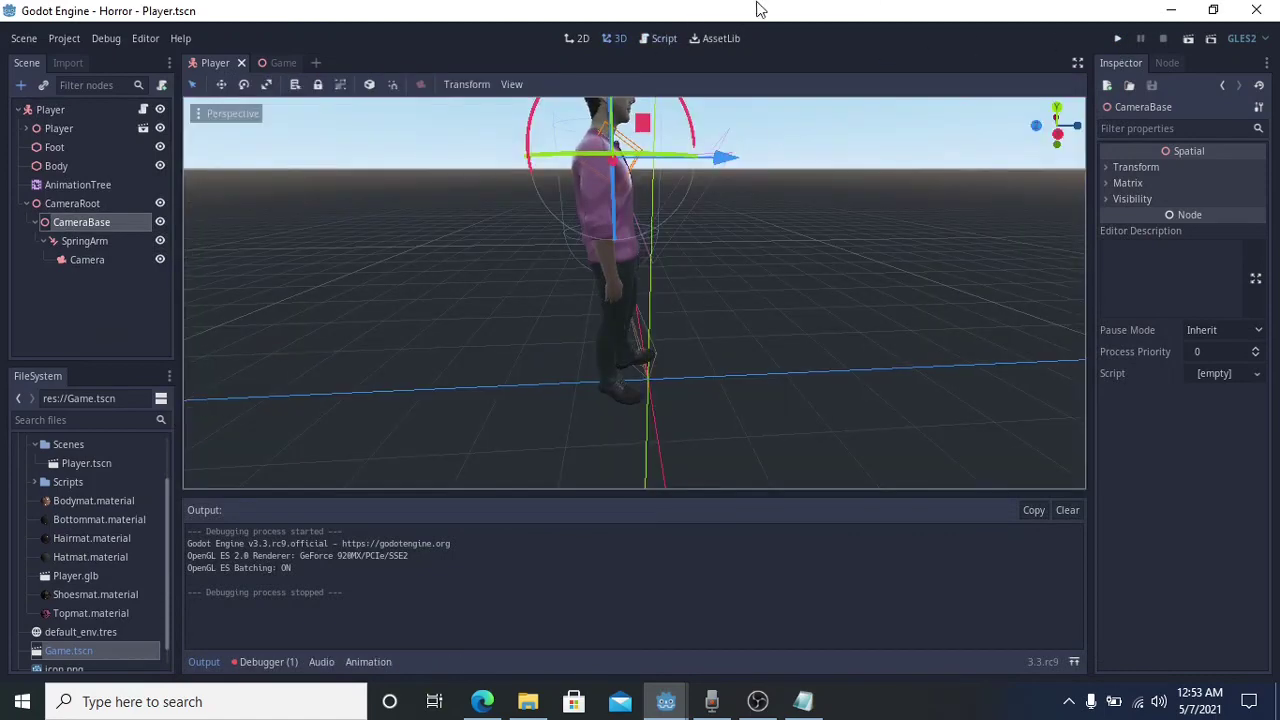
pyautogui.click(652, 38)
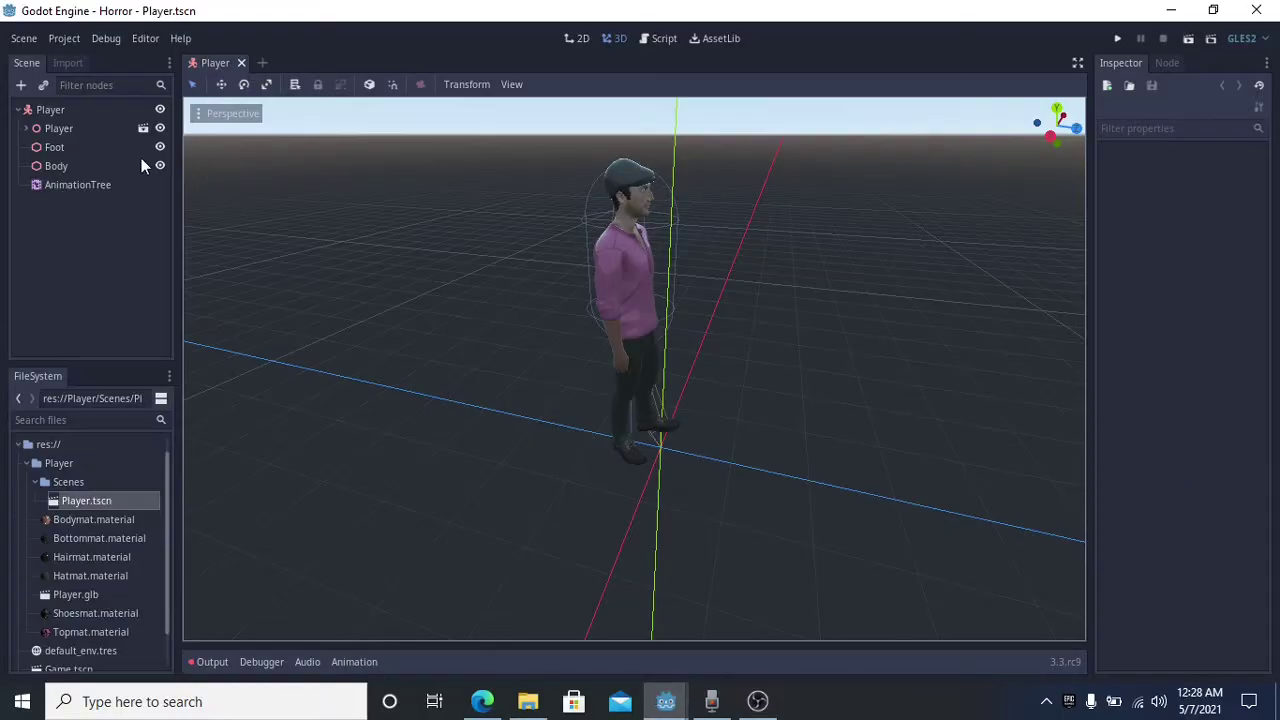
# - Create a Spatial node in the Player scene and correct its name from CameraBase to CameraRoot
pyautogui.click(21, 86)
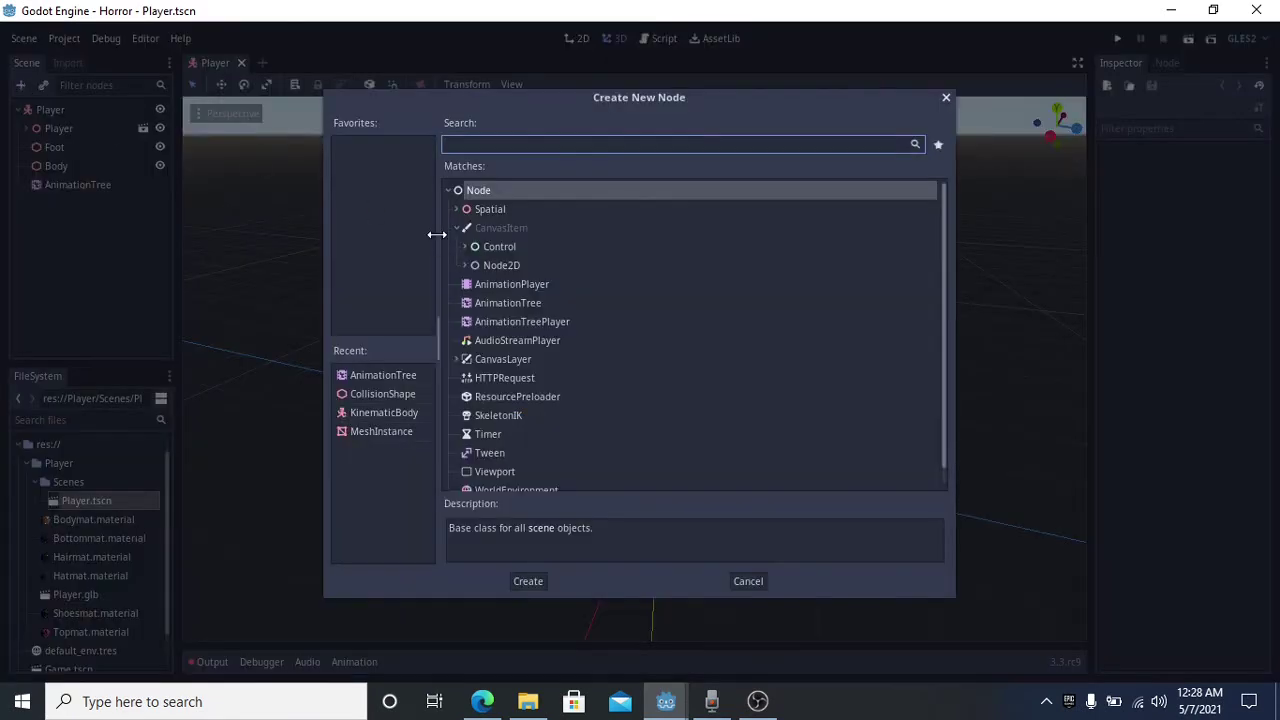
pyautogui.doubleClick(483, 211)
pyautogui.doubleClick(57, 203)
pyautogui.write('Camera')
pyautogui.write('Base')
pyautogui.press('BackSpace')
pyautogui.press('BackSpace')
pyautogui.press('BackSpace')
pyautogui.press('BackSpace')
pyautogui.write('Roo')
pyautogui.press('Return')
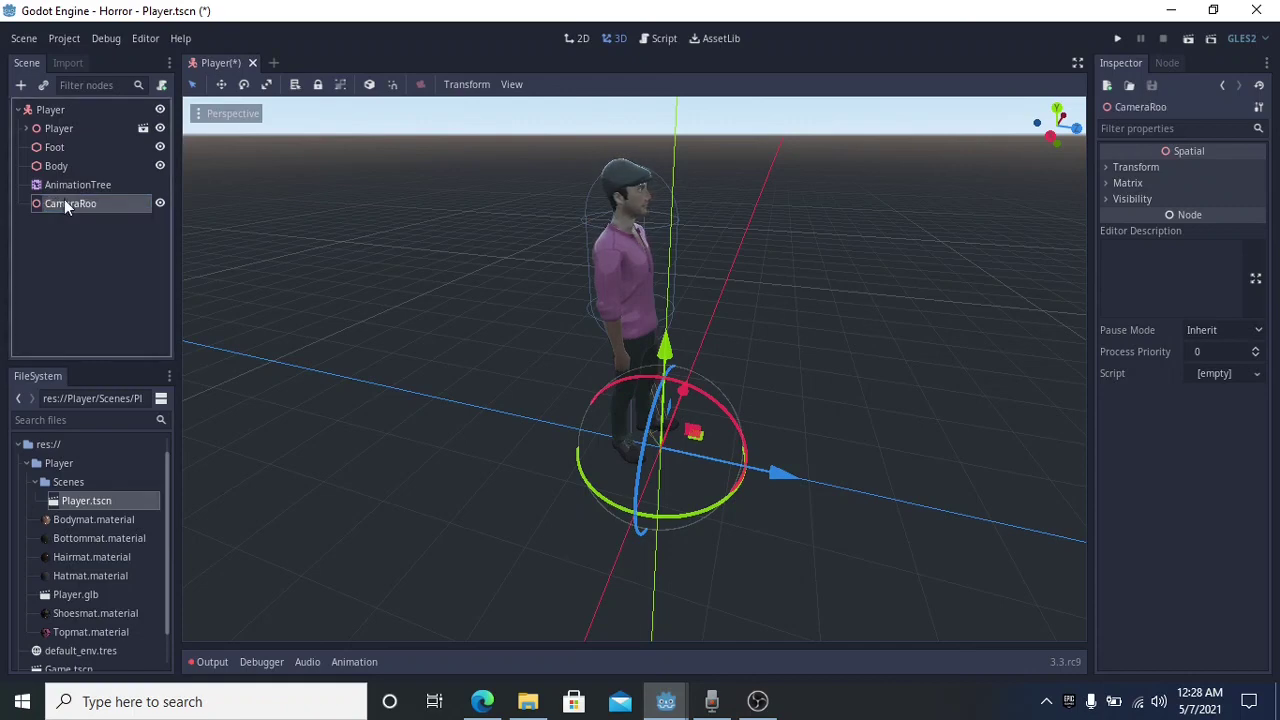
pyautogui.doubleClick(67, 205)
pyautogui.press('End')
pyautogui.write('t')
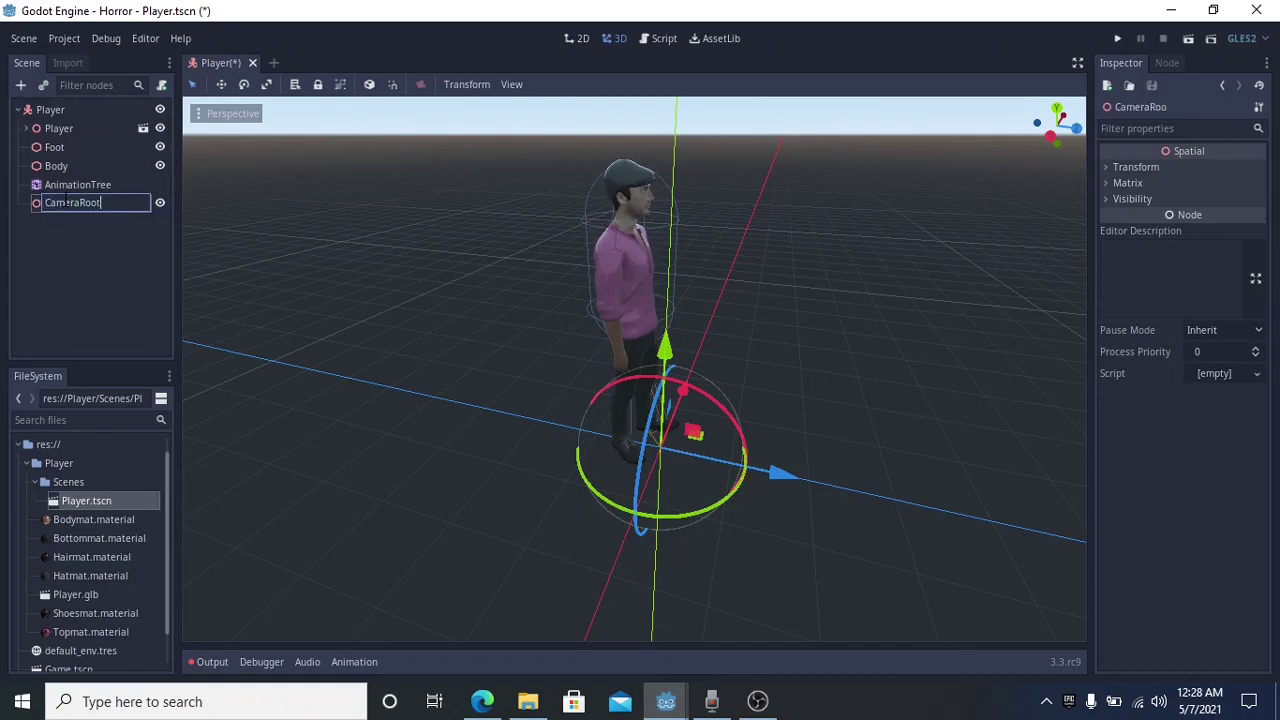
pyautogui.press('Return')
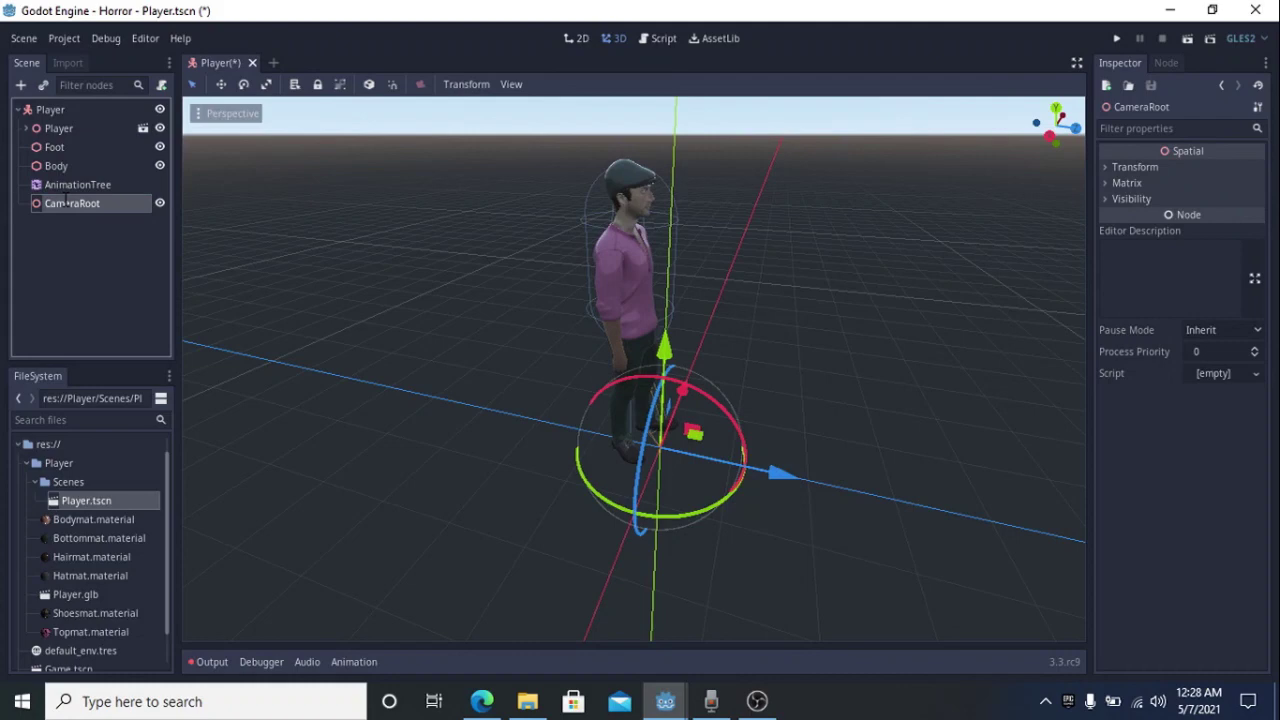
# - Add a Spatial child under CameraRoot named CameraBase
pyautogui.hotkey('ctrl', 'a')
pyautogui.press('Down')
pyautogui.press('Return')
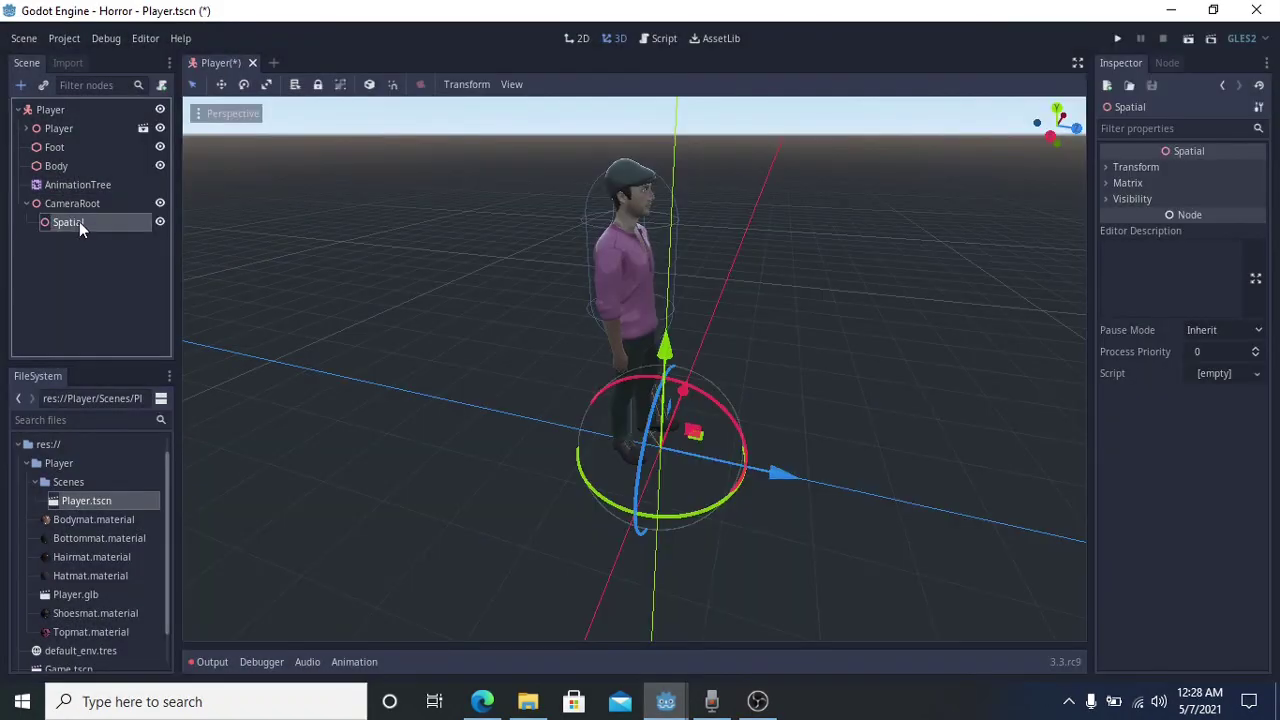
pyautogui.doubleClick(79, 221)
pyautogui.write('Camera')
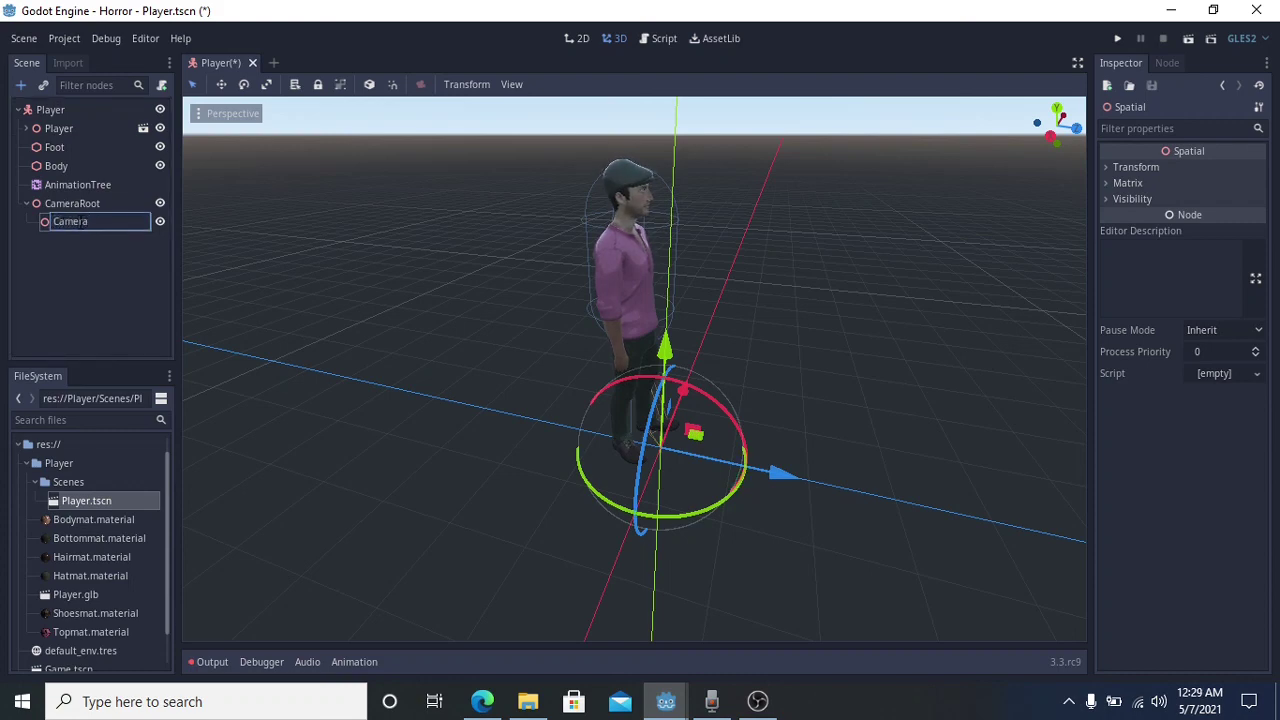
pyautogui.write('Base')
pyautogui.press('Return')
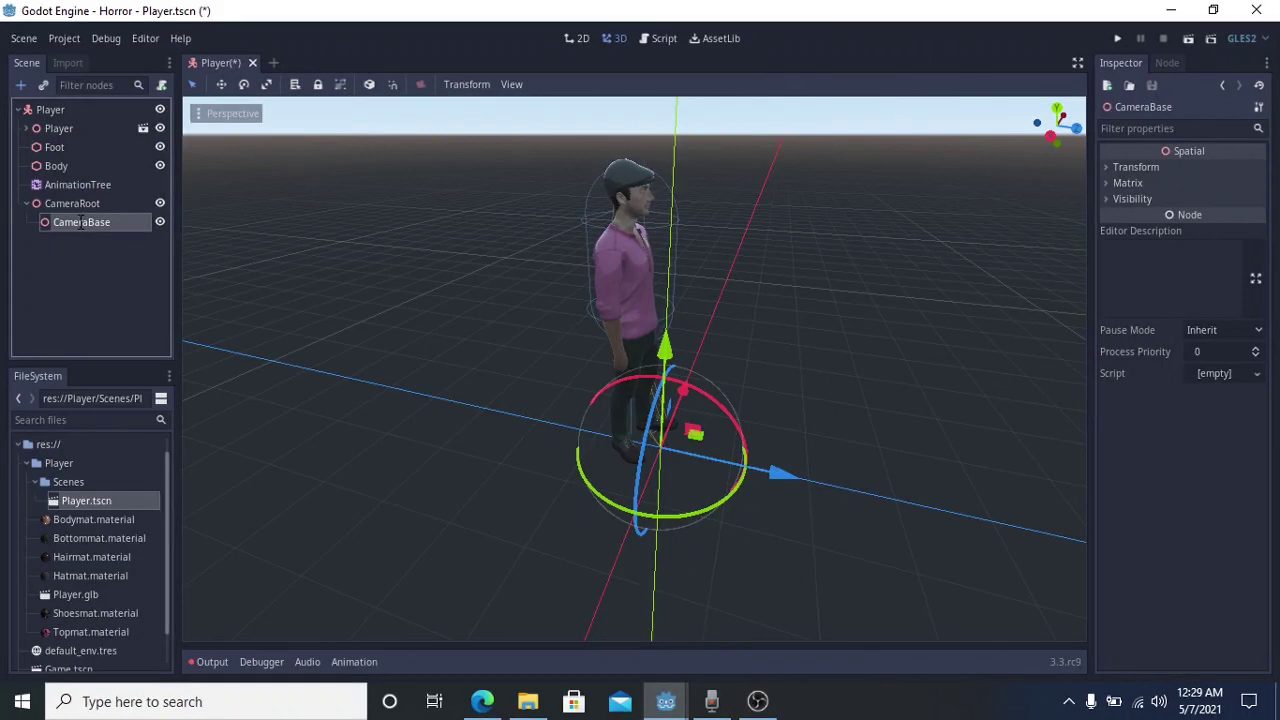
# - Add a SpringArm under CameraBase and a Camera under the SpringArm
pyautogui.hotkey('ctrl', 'a')
pyautogui.write('Spring')
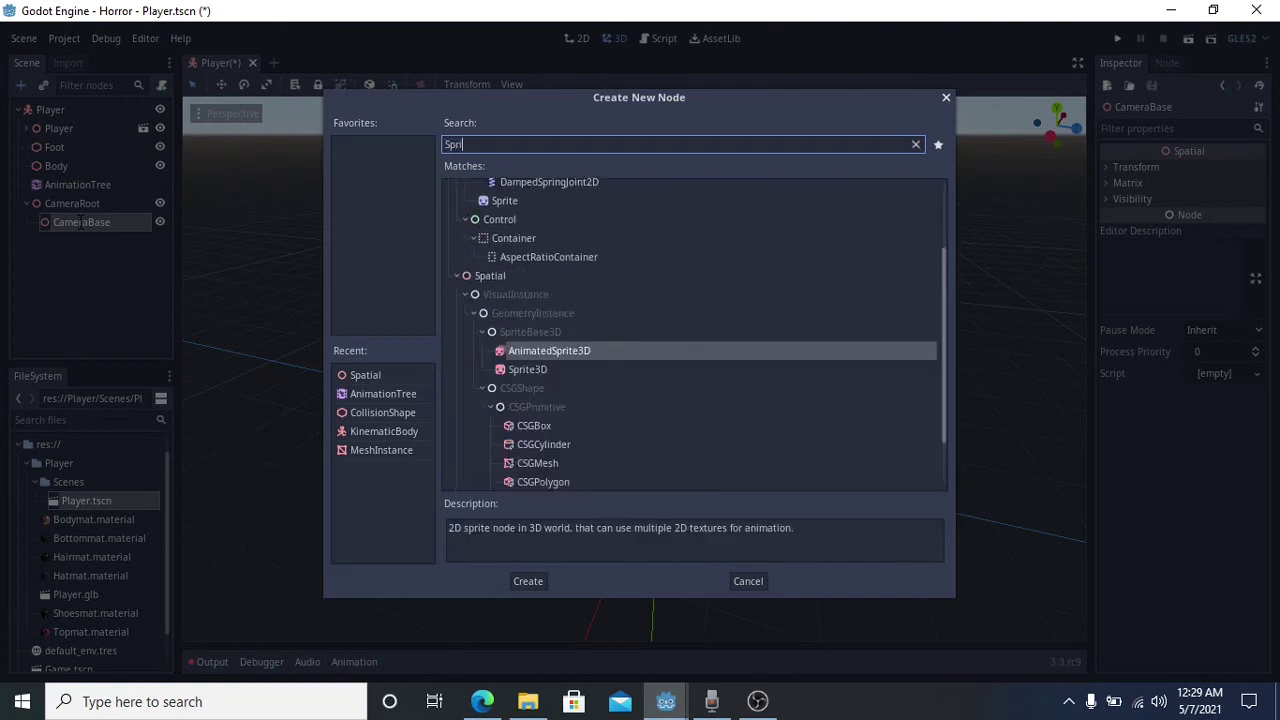
pyautogui.press('Return')
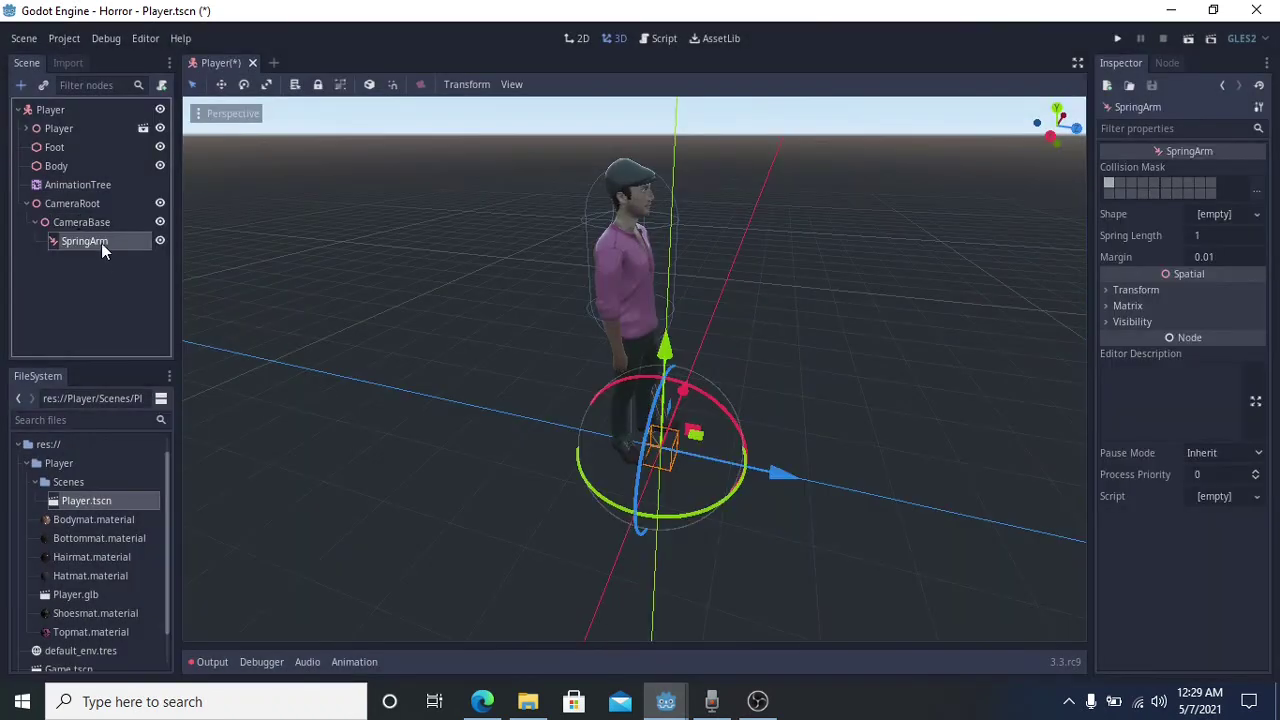
pyautogui.click(101, 244)
pyautogui.click(108, 259)
pyautogui.click(109, 240)
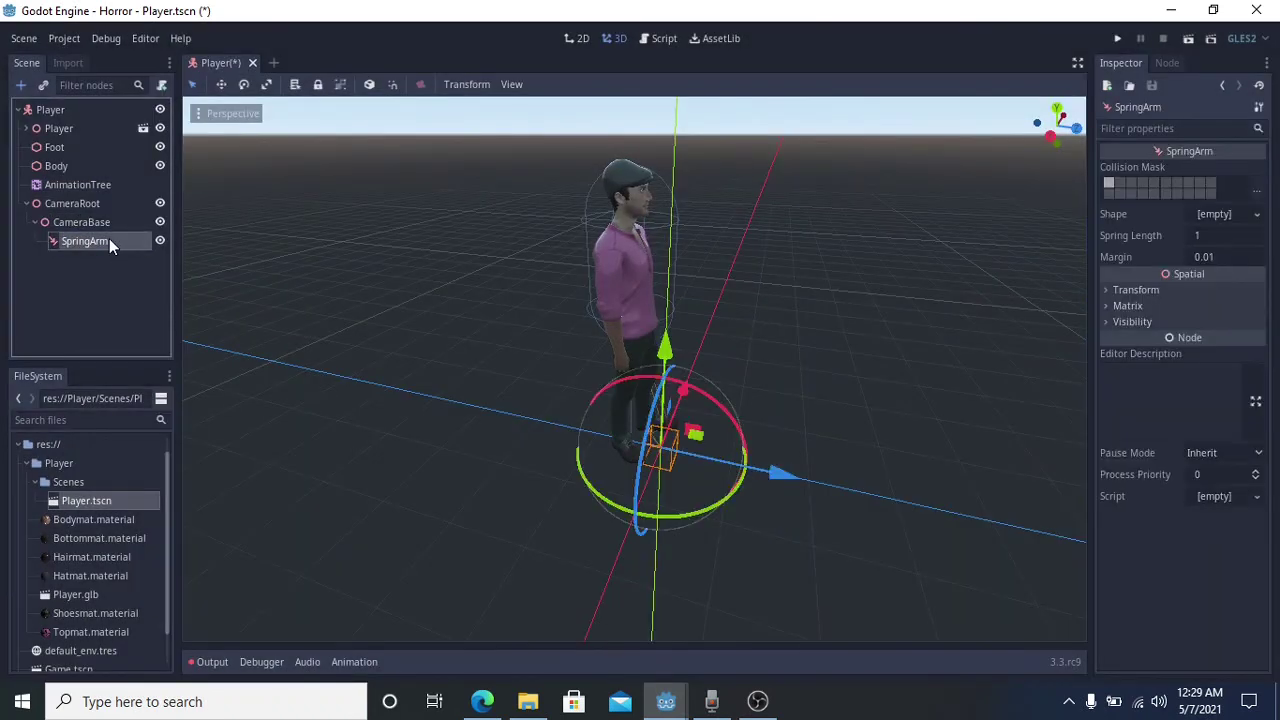
pyautogui.hotkey('ctrl', 'a')
pyautogui.write('Camer')
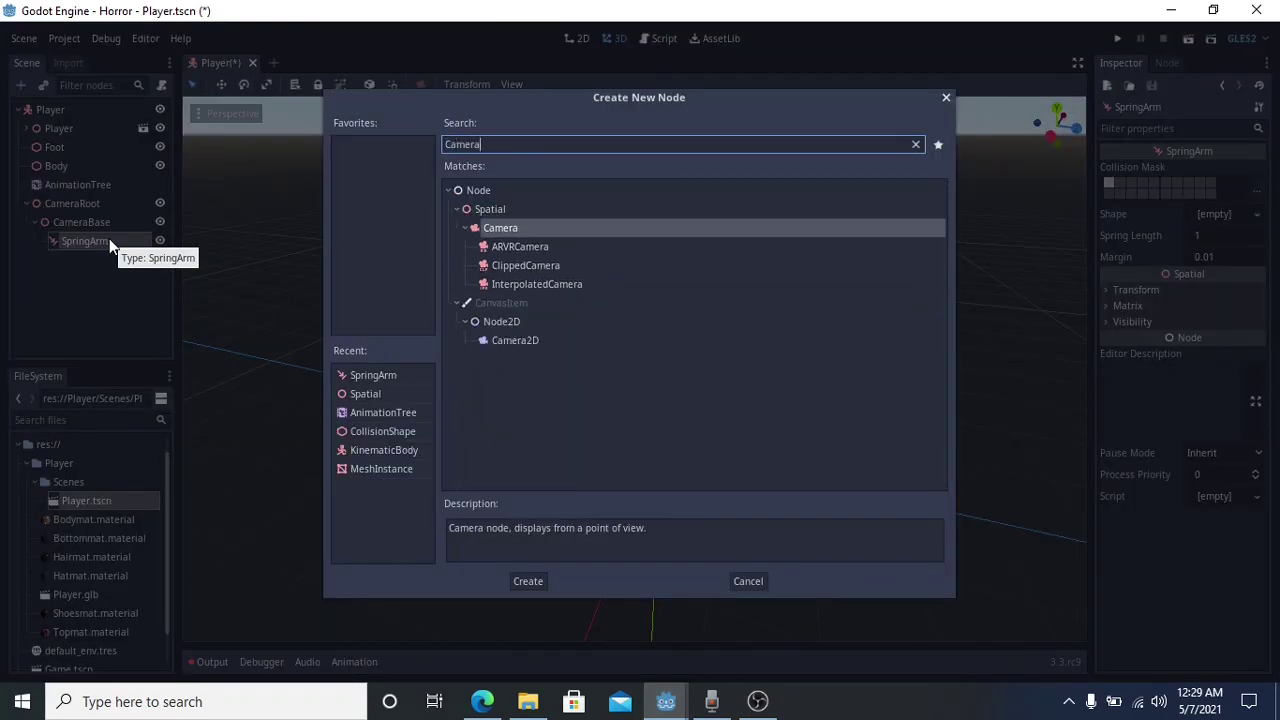
pyautogui.press('Return')
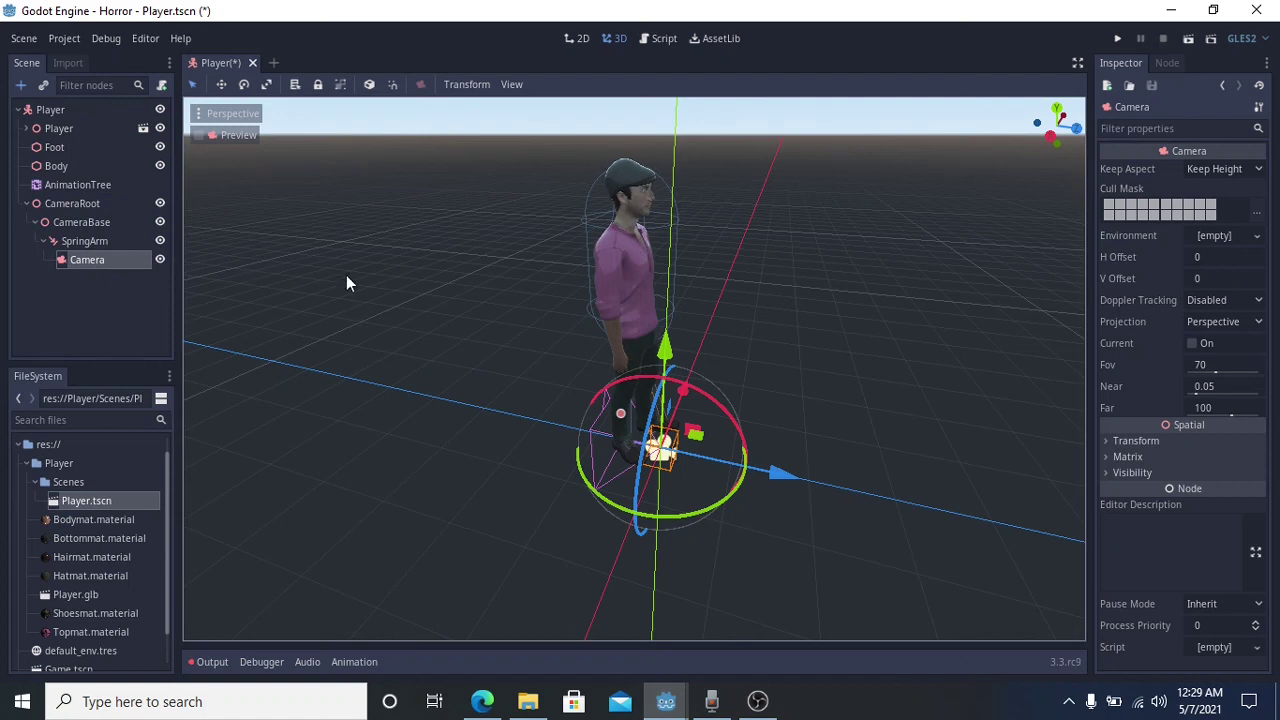
pyautogui.click(100, 205)
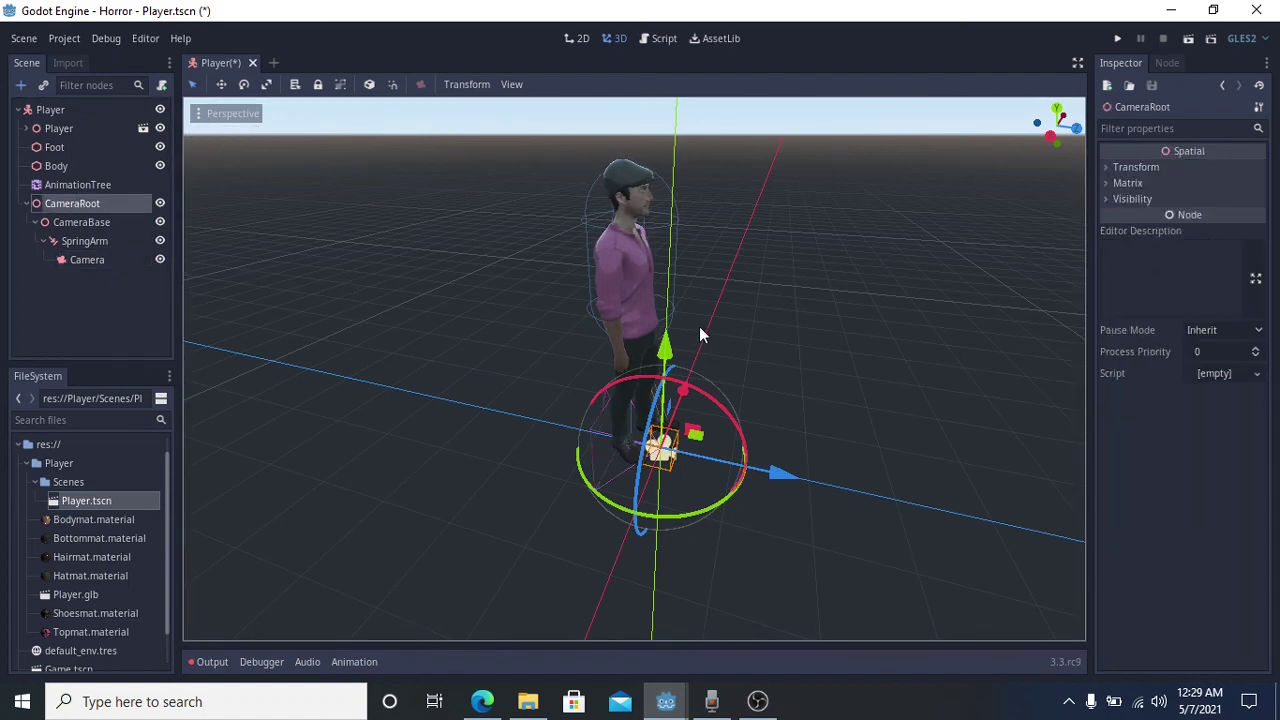
# - Raise CameraRoot, then give the SpringArm Y rotation 180 and Spring Length 2
pyautogui.moveTo(667, 348); pyautogui.dragTo(757, 323)
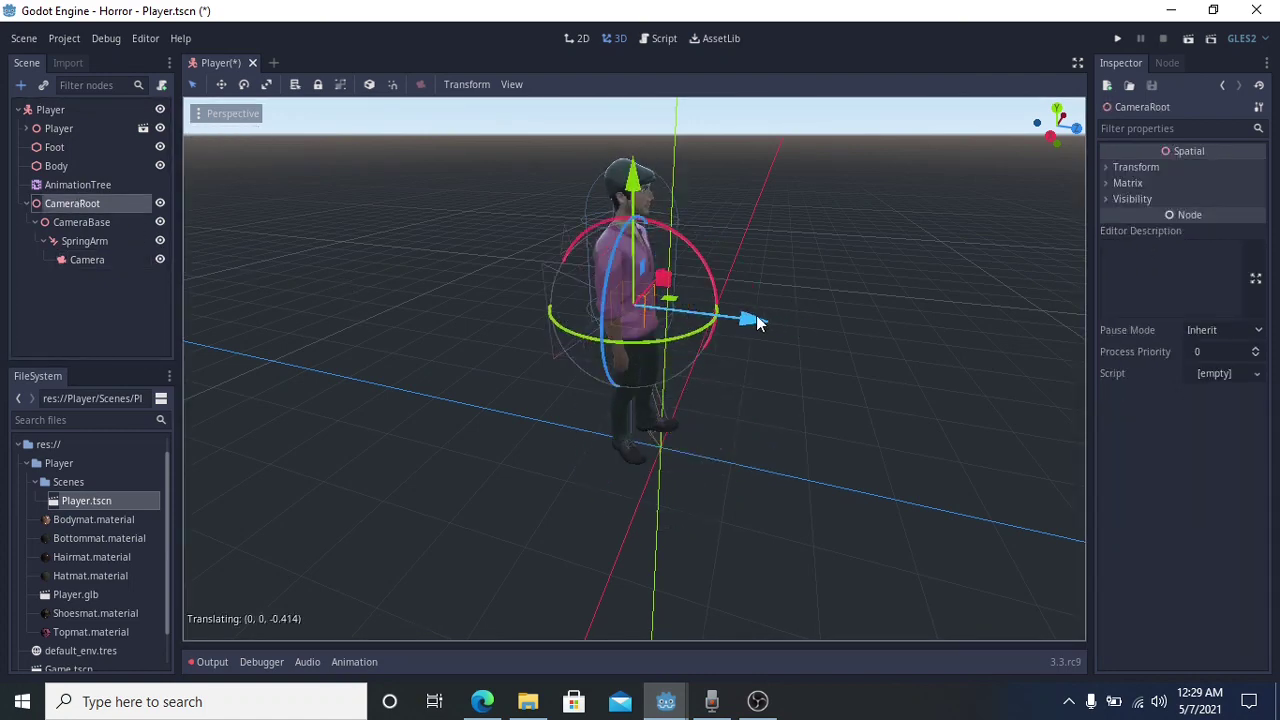
pyautogui.moveTo(757, 323); pyautogui.dragTo(190, 260, button='middle')
pyautogui.click(100, 241)
pyautogui.click(1258, 362)
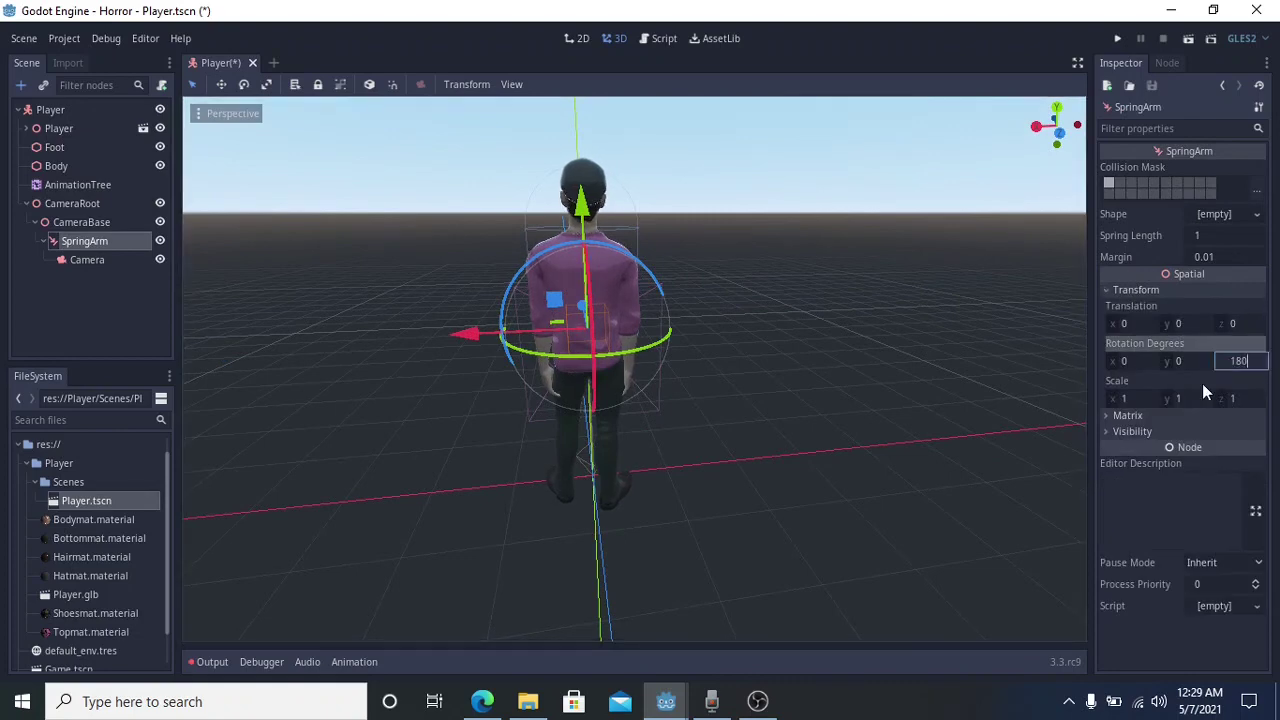
pyautogui.moveTo(951, 328); pyautogui.dragTo(712, 345, button='middle')
pyautogui.click(1184, 361)
pyautogui.write('180')
pyautogui.press('Return')
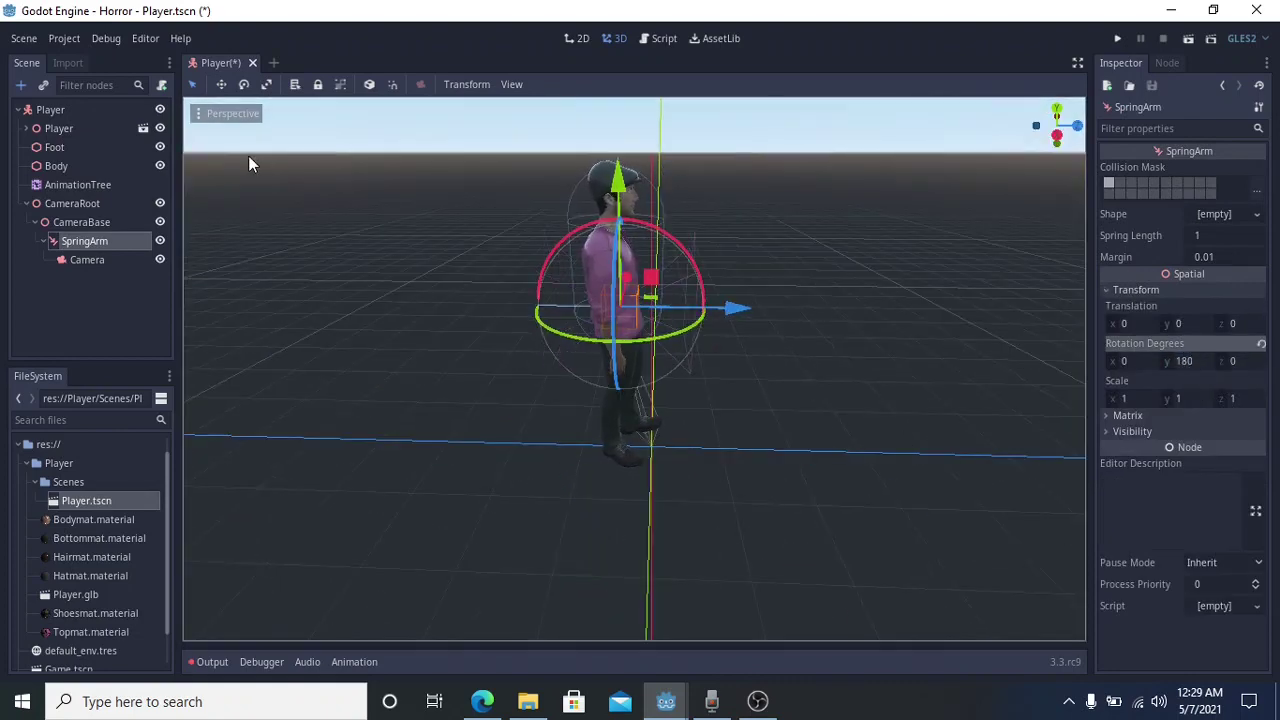
pyautogui.click(1210, 235)
pyautogui.write('2')
pyautogui.press('Return')
# - Raise and slightly tilt the SpringArm, then lift CameraRoot a little further
pyautogui.moveTo(618, 180); pyautogui.dragTo(618, 128)
pyautogui.moveTo(650, 168); pyautogui.dragTo(672, 184)
pyautogui.moveTo(672, 184); pyautogui.dragTo(851, 371, button='middle')
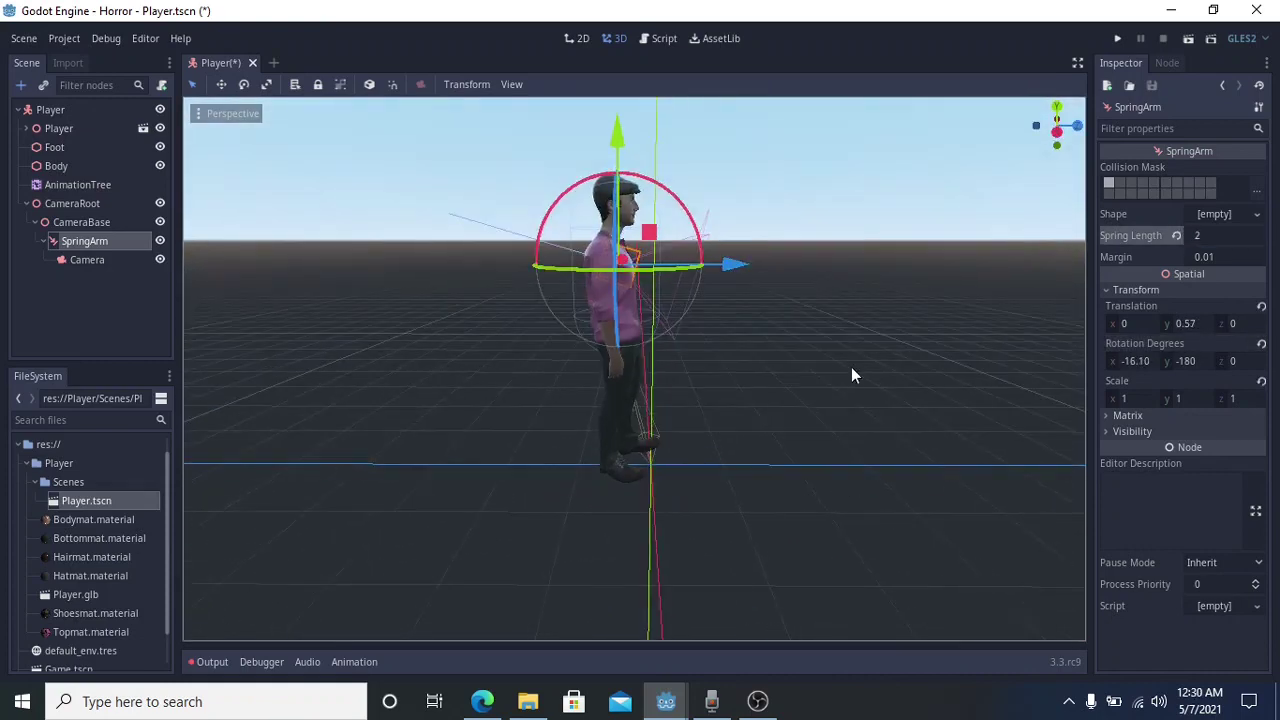
pyautogui.click(72, 203)
pyautogui.moveTo(615, 156); pyautogui.dragTo(615, 130)
# - Save the Player scene and open Game.tscn
pyautogui.hotkey('ctrl', 's')
pyautogui.scroll(-2, 53, 601)
pyautogui.doubleClick(65, 632)
pyautogui.scroll(-5, 301, 319)
pyautogui.scroll(5, 301, 319)
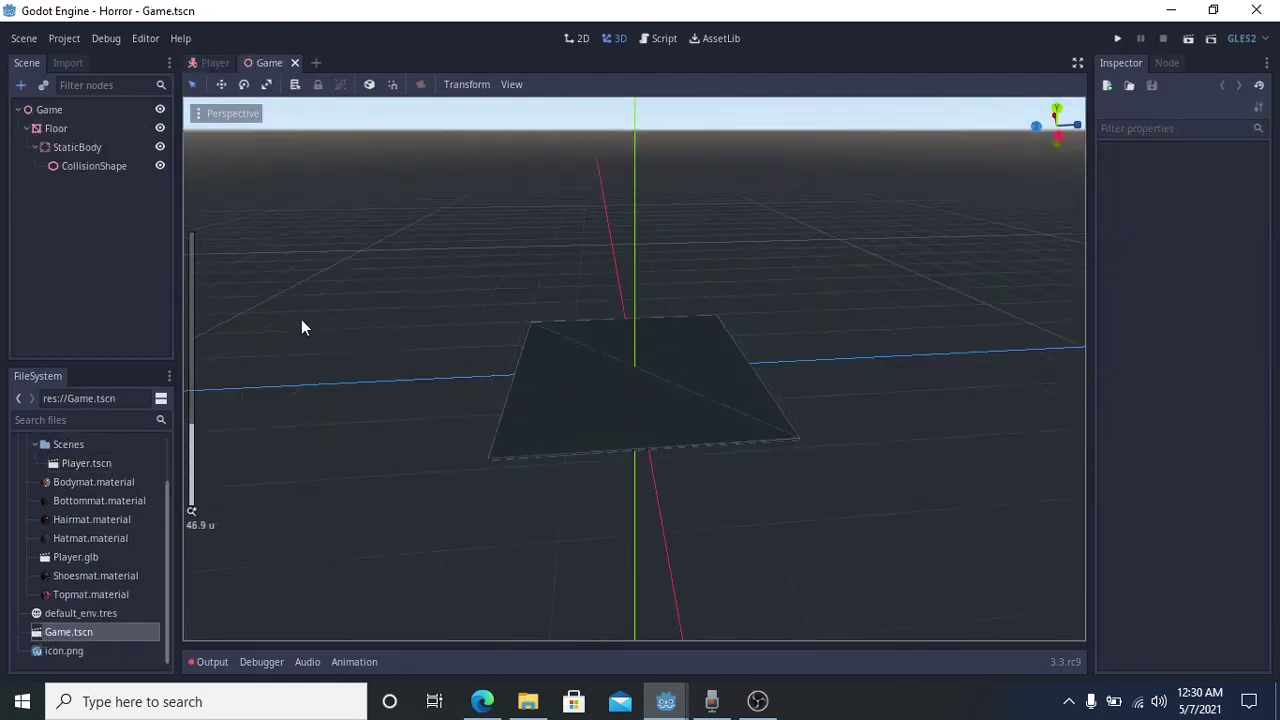
# - Instance Player.tscn under the Game root, raise it slightly above the floor, and save
pyautogui.click(56, 128)
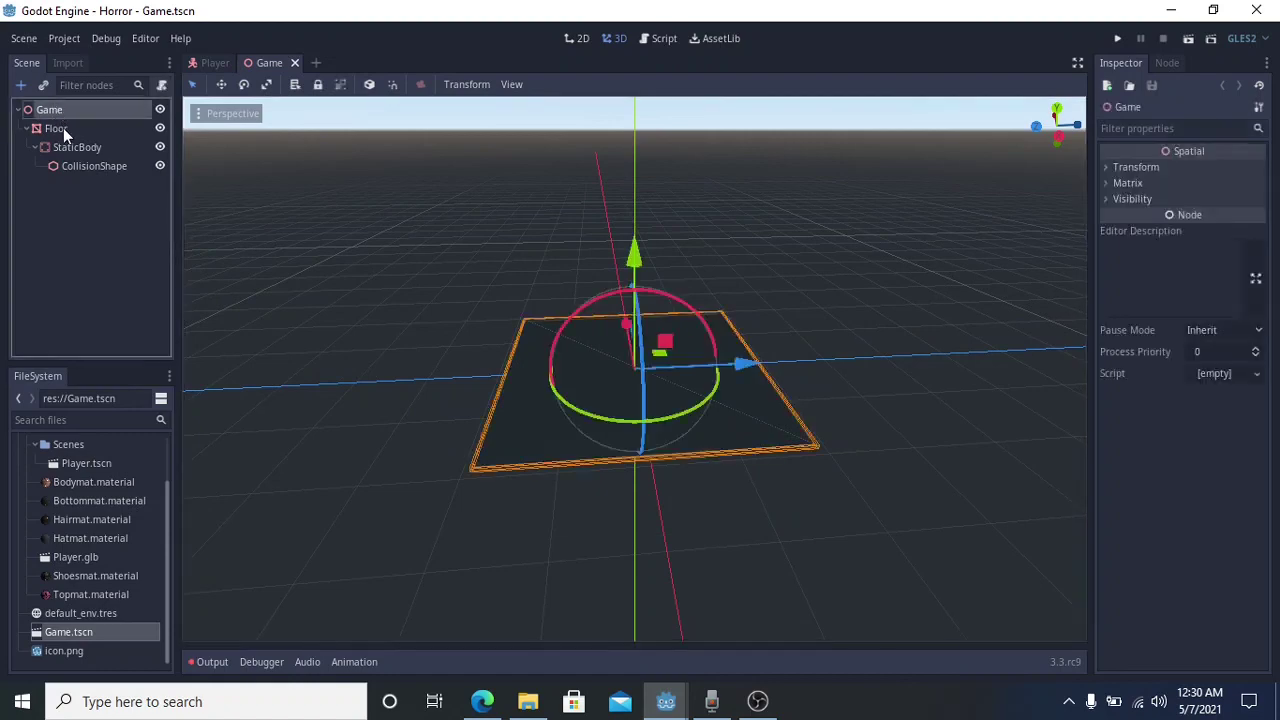
pyautogui.click(49, 109)
pyautogui.click(44, 85)
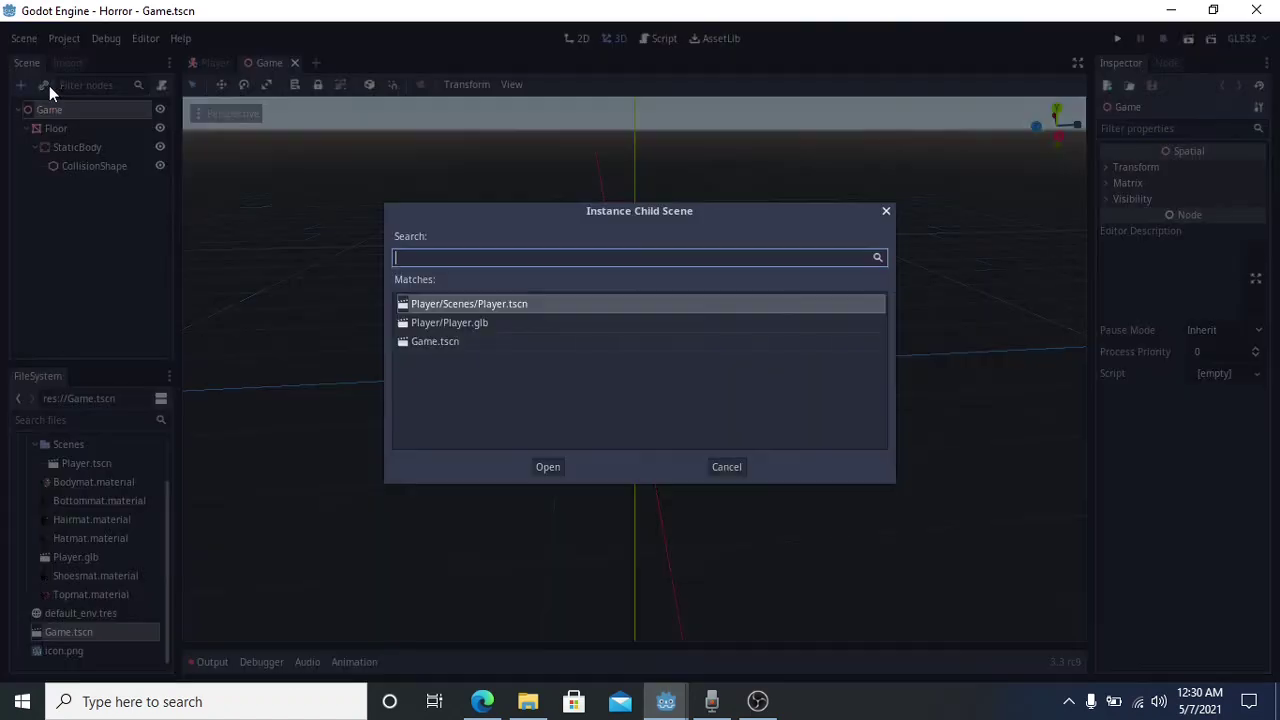
pyautogui.doubleClick(424, 304)
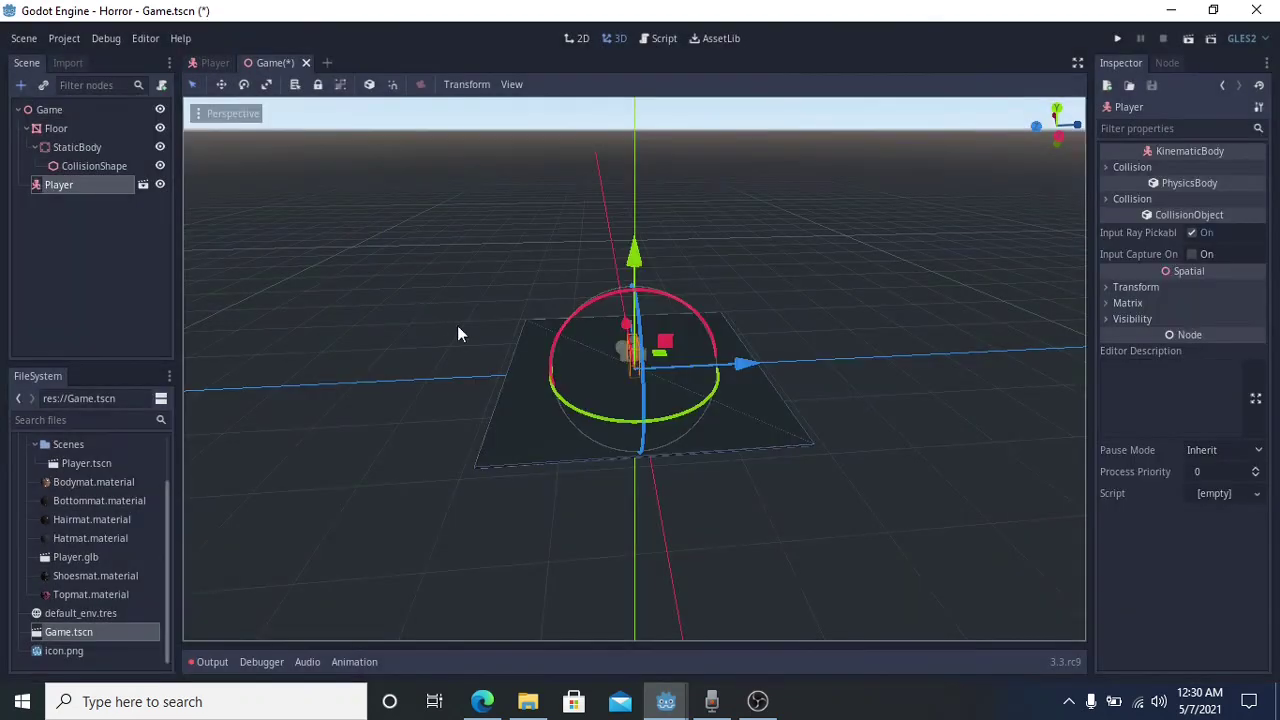
pyautogui.scroll(10, 506, 358)
pyautogui.scroll(-3, 506, 358)
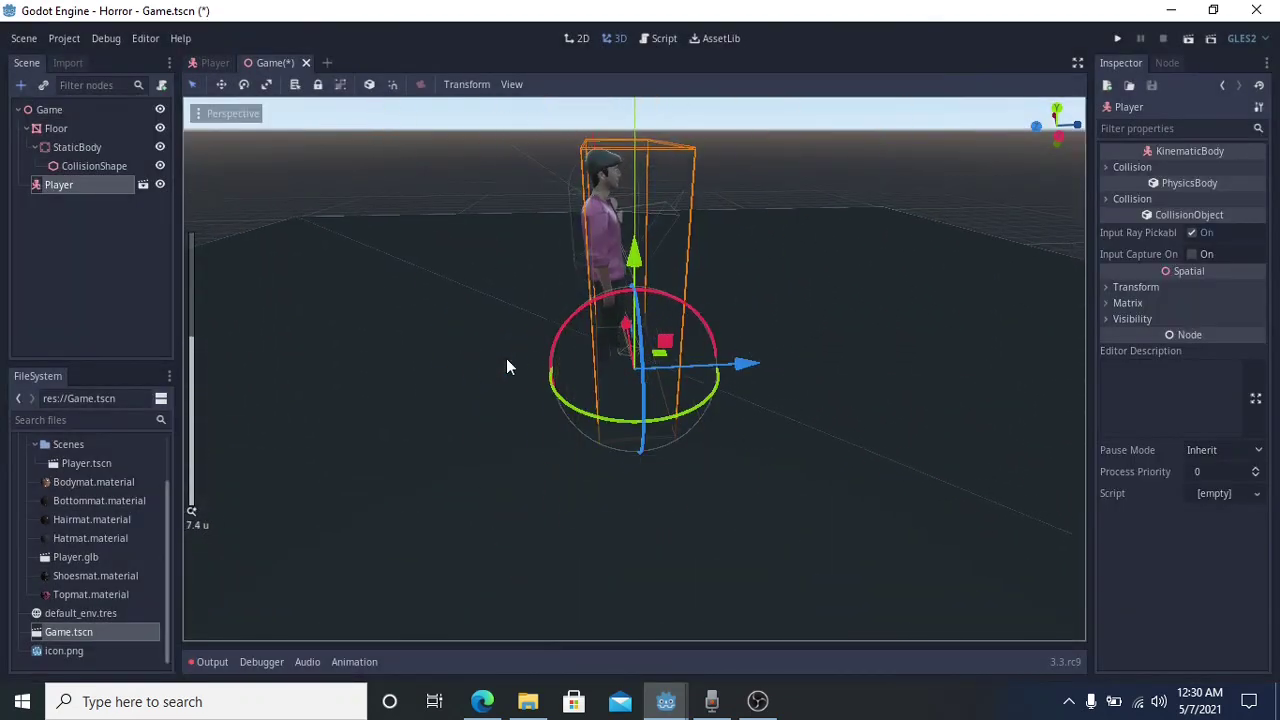
pyautogui.moveTo(506, 358); pyautogui.dragTo(604, 352, button='middle')
pyautogui.moveTo(634, 258); pyautogui.dragTo(634, 245)
pyautogui.hotkey('ctrl', 's')
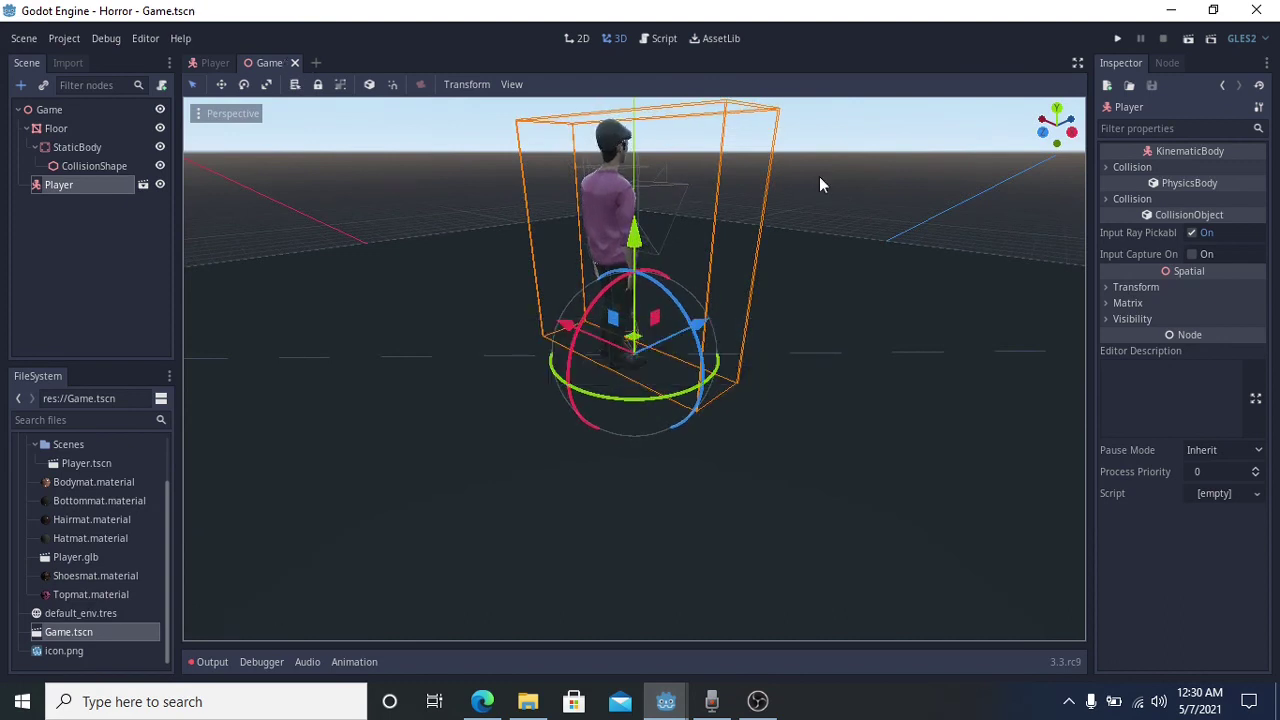
# - Run the project with Game.tscn as the main scene, then close the game window
pyautogui.click(1117, 38)
pyautogui.click(579, 372)
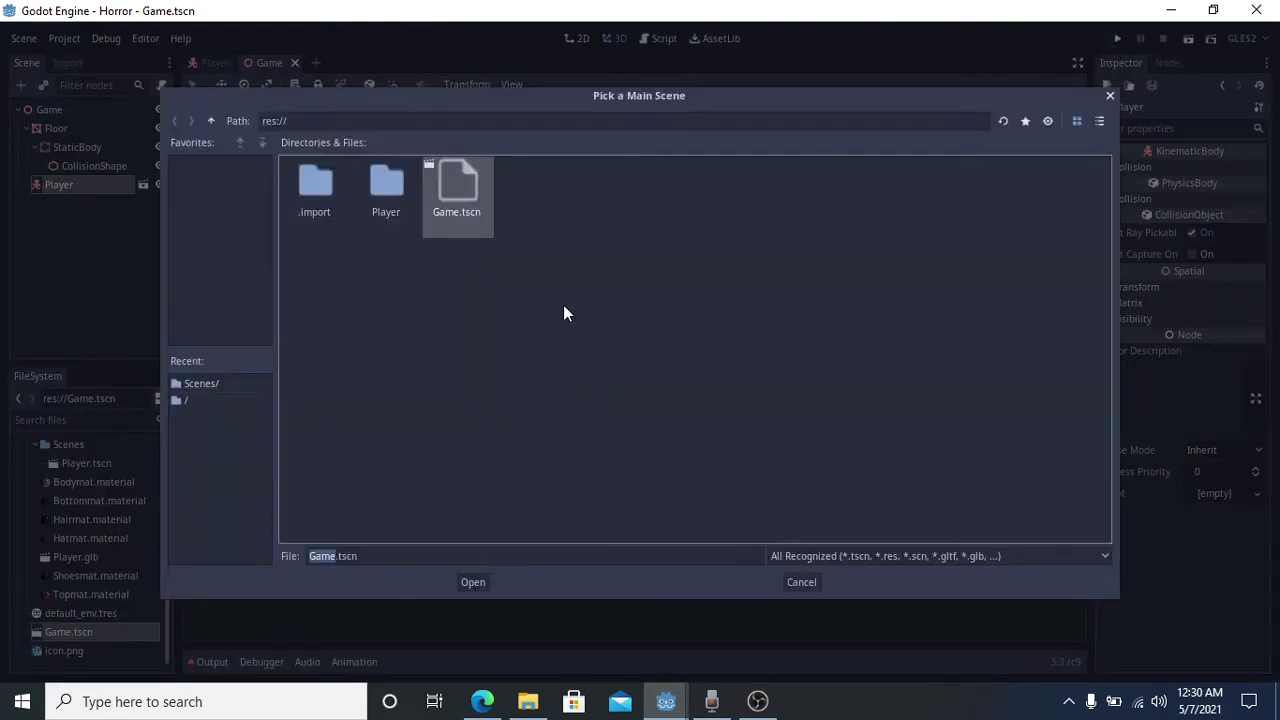
pyautogui.click(472, 583)
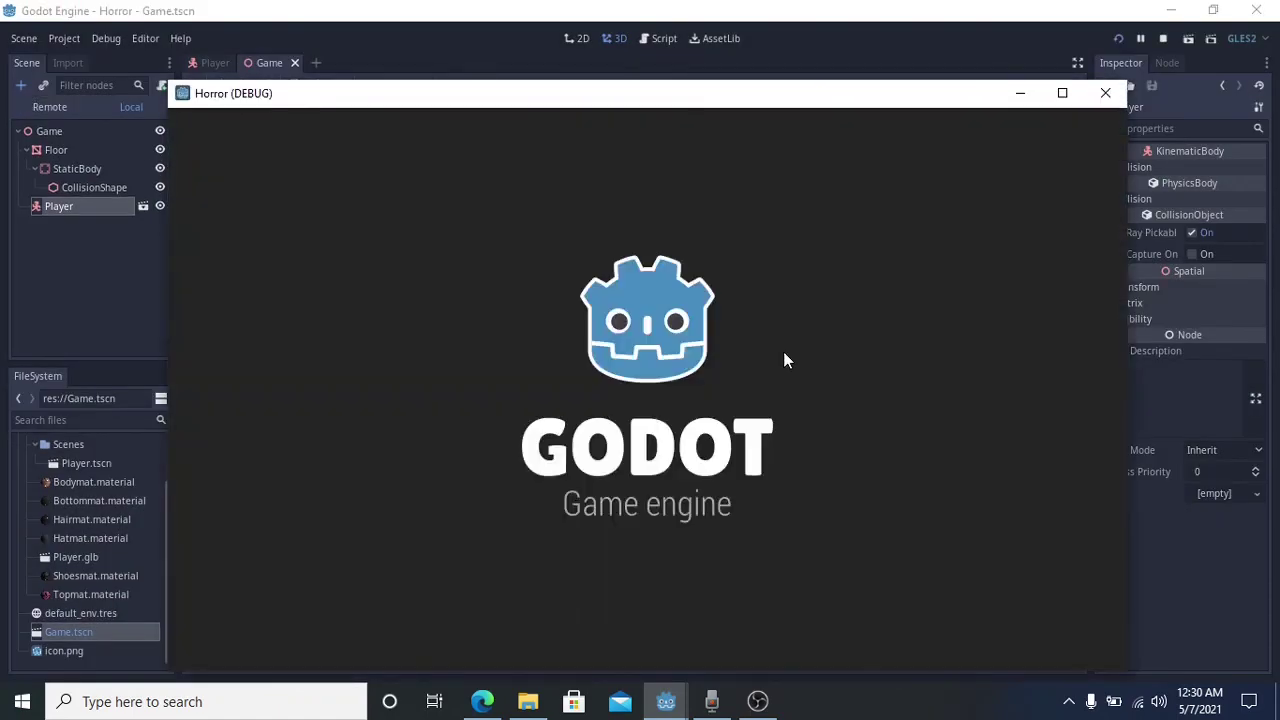
pyautogui.click(1105, 95)
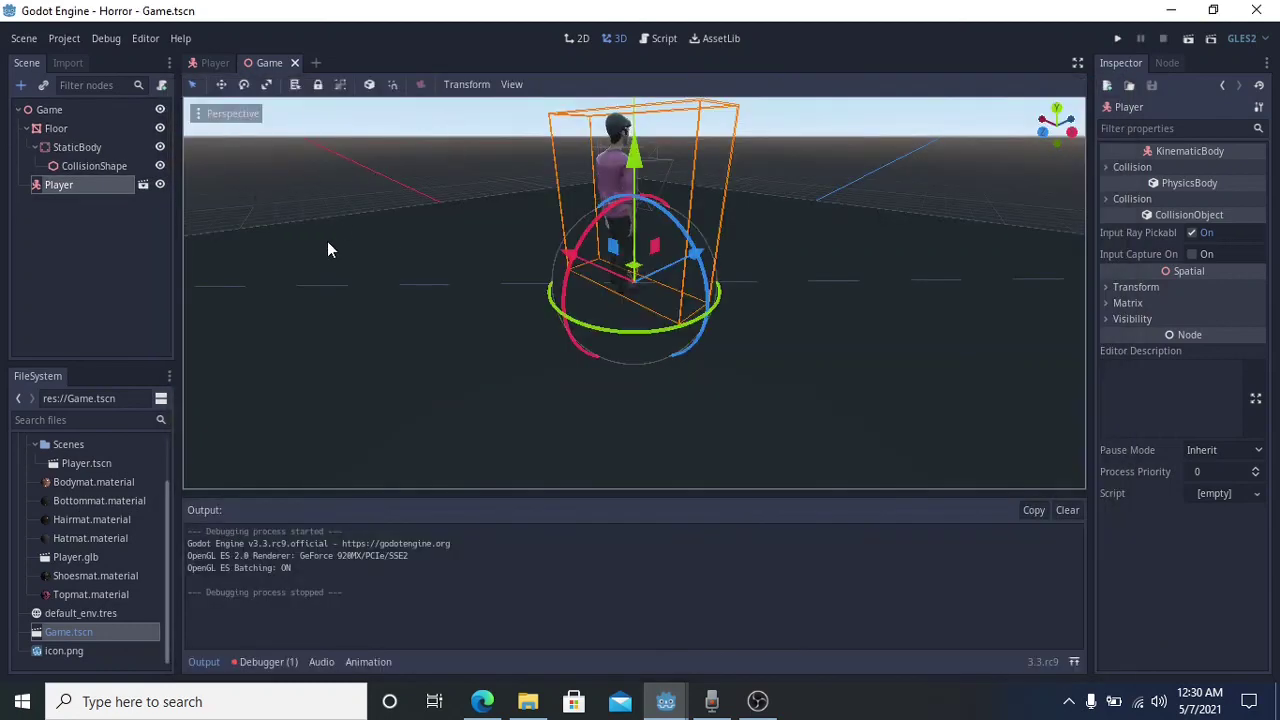
pyautogui.scroll(-5, 327, 241)
pyautogui.moveTo(327, 241); pyautogui.dragTo(380, 140, button='middle')
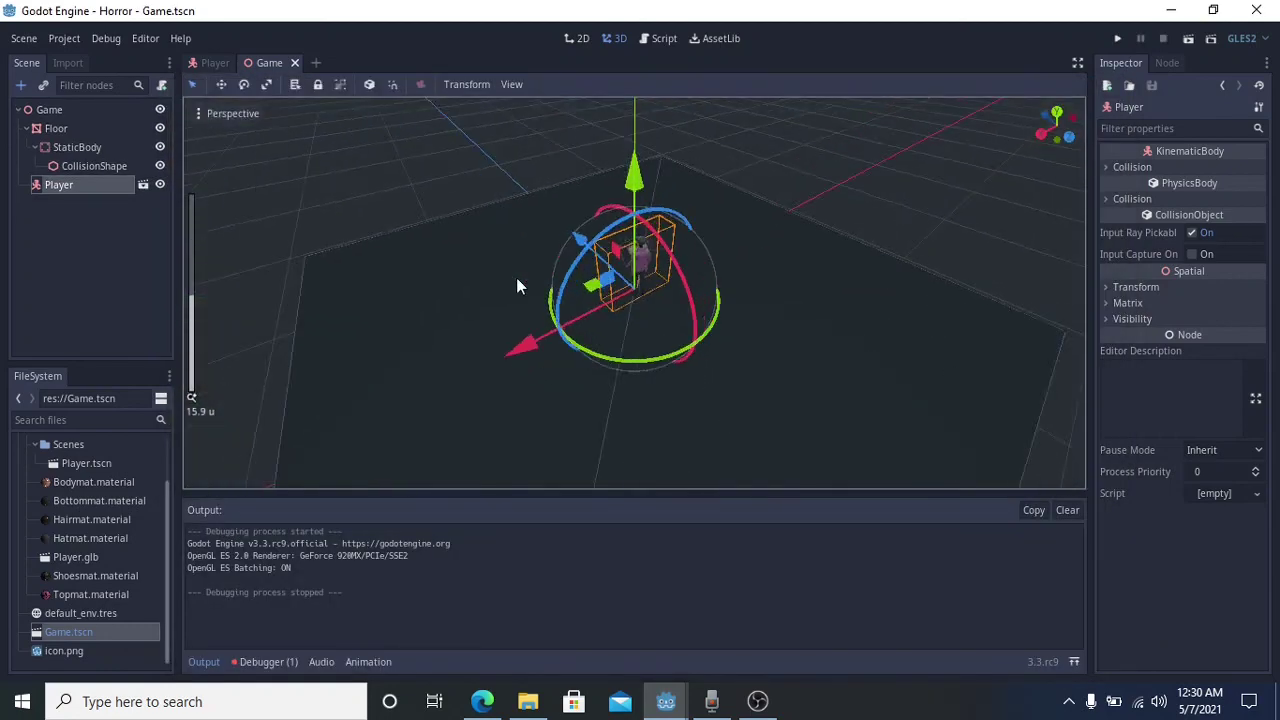
pyautogui.scroll(5, 516, 277)
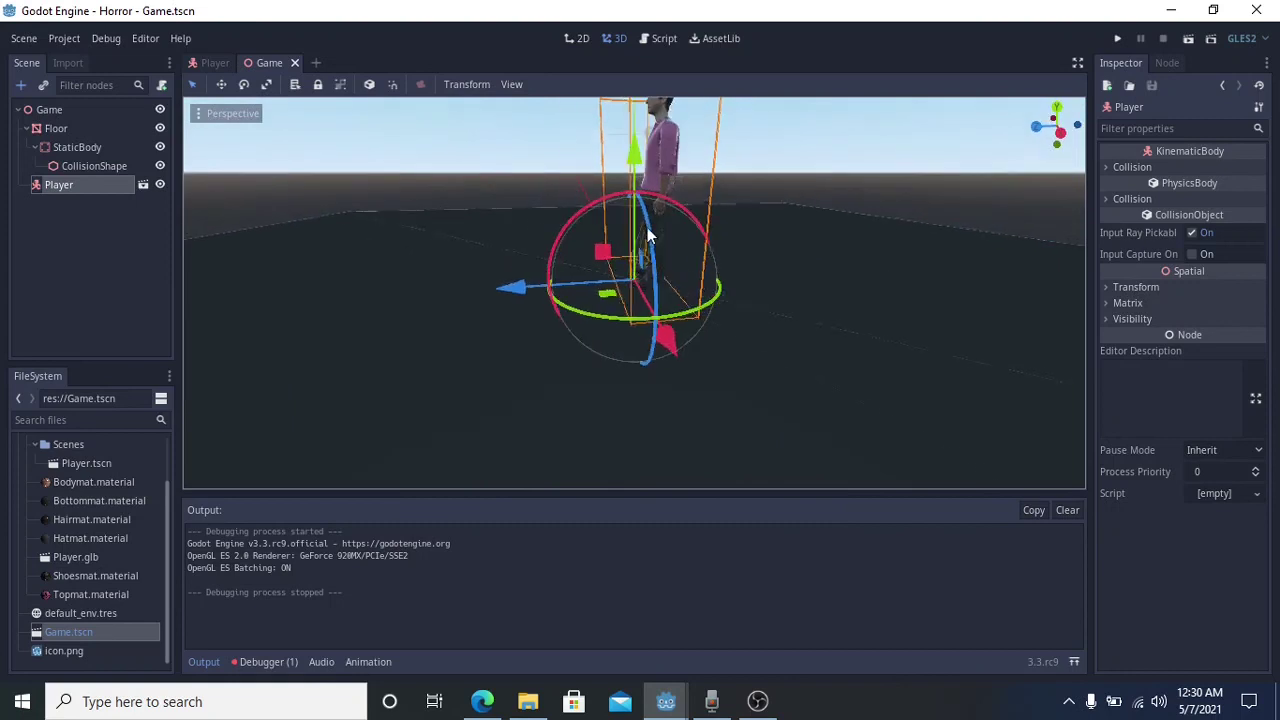
# - In the Player scene, collapse CameraRoot and select the Player root node
pyautogui.click(200, 62)
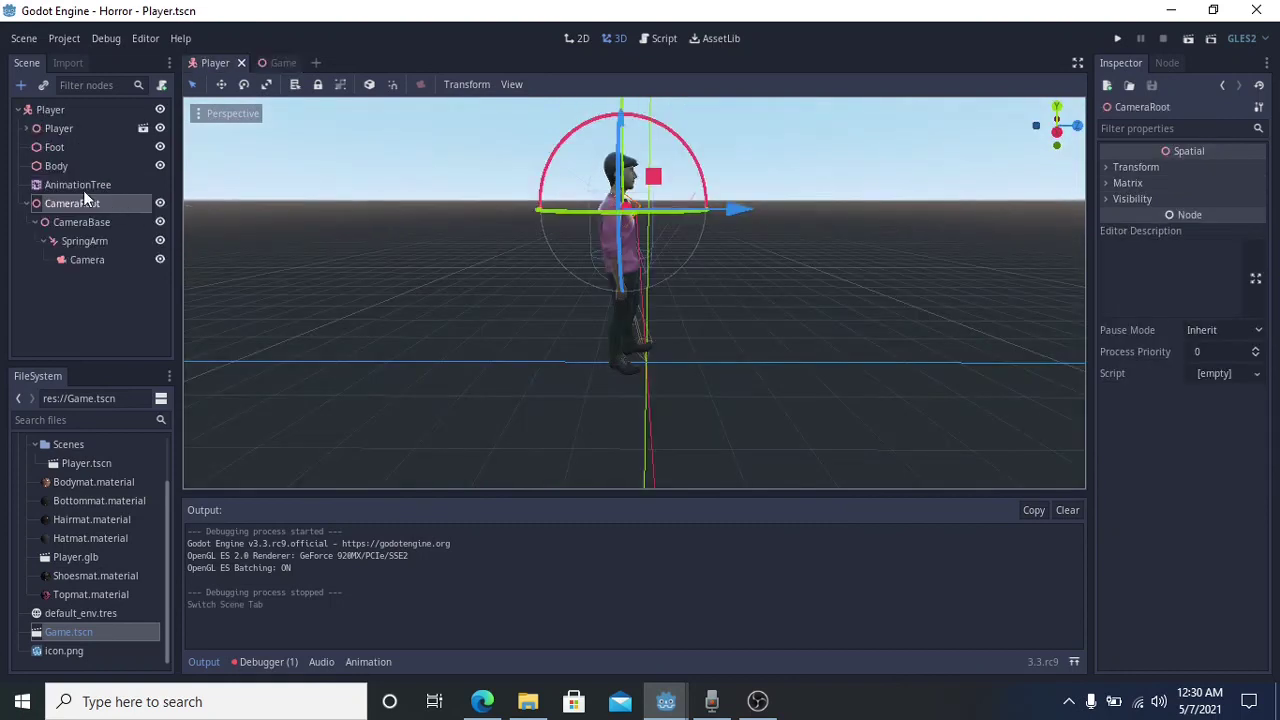
pyautogui.click(24, 202)
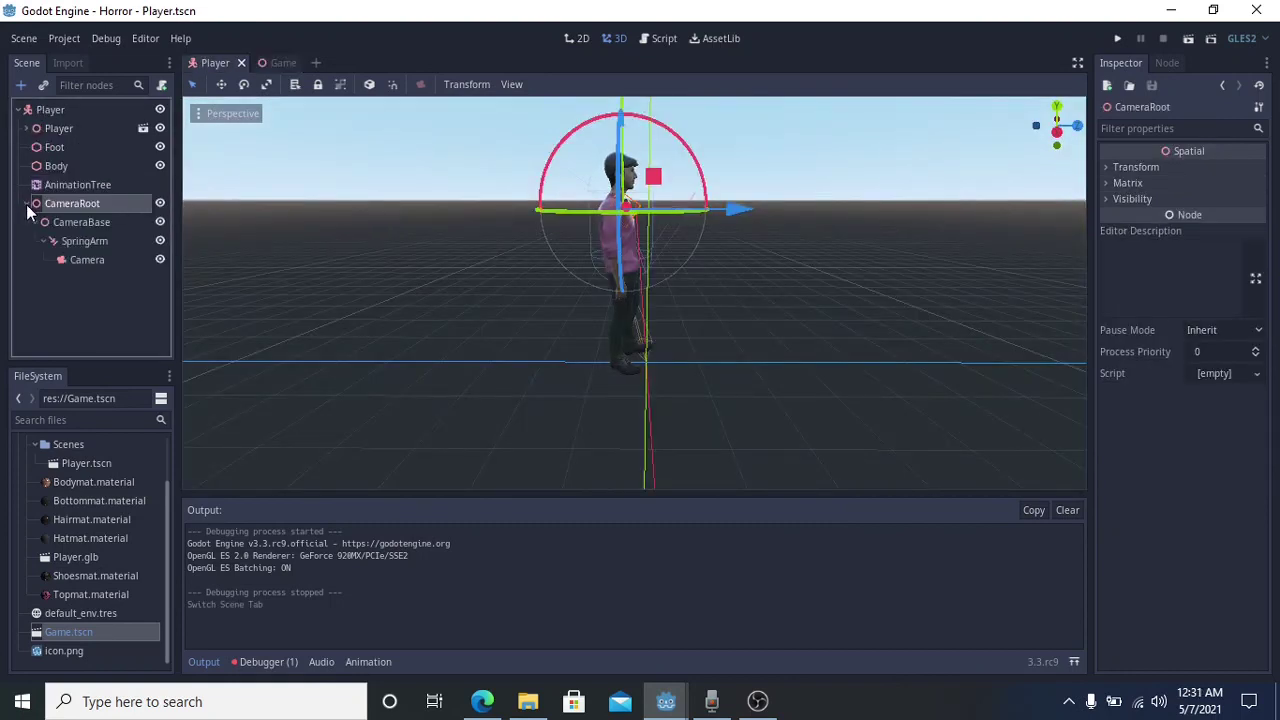
pyautogui.click(28, 203)
pyautogui.click(72, 112)
# - Attach a script to Player, saving it in a new Player/Scripts folder
pyautogui.click(163, 87)
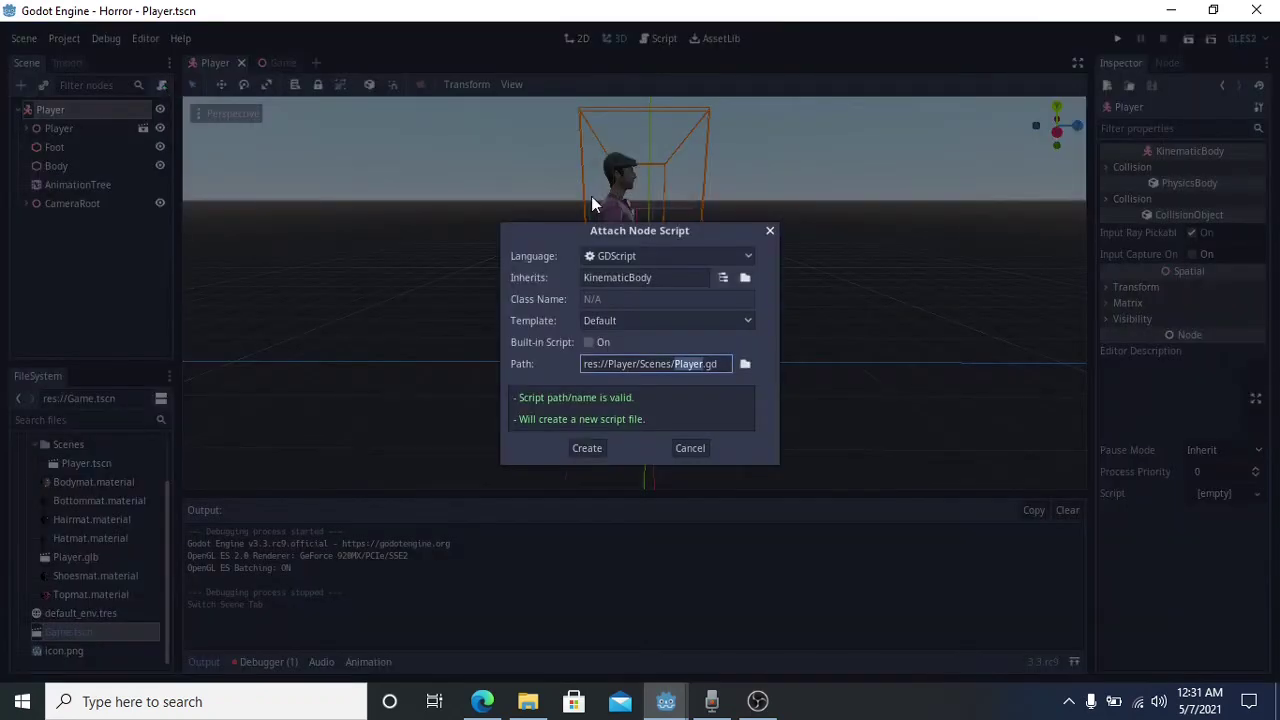
pyautogui.click(745, 364)
pyautogui.click(211, 121)
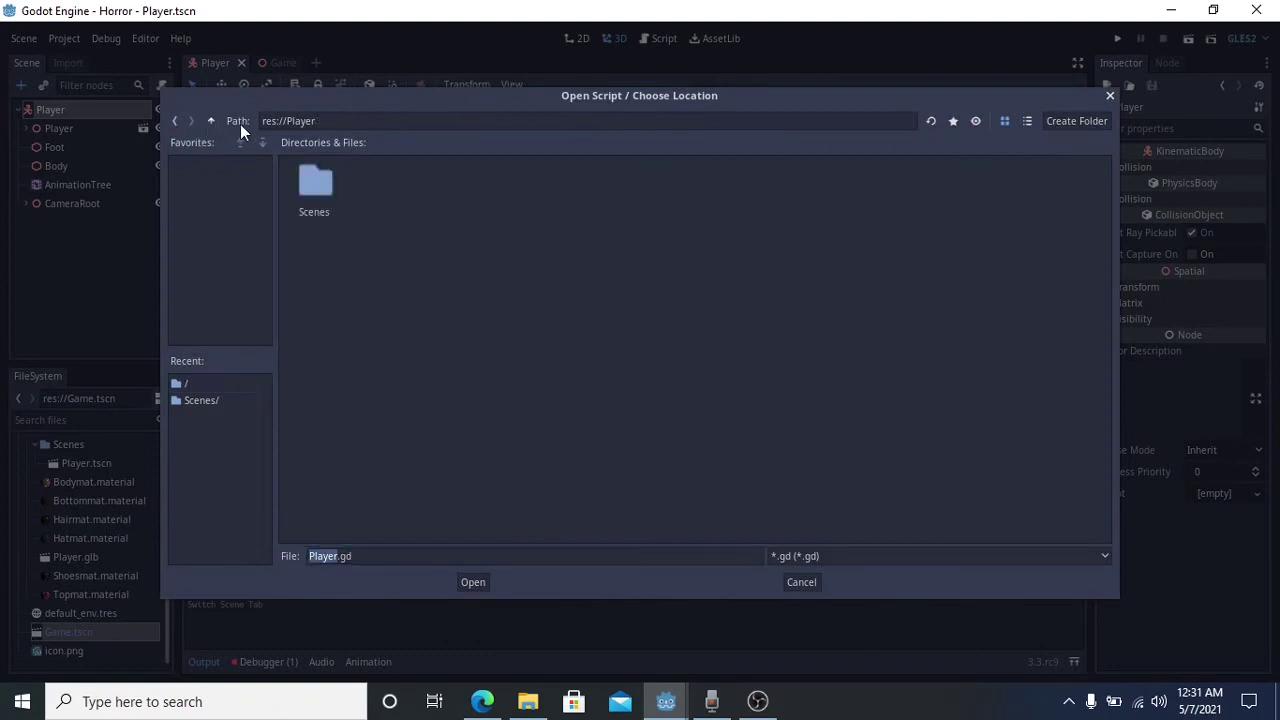
pyautogui.click(1053, 123)
pyautogui.write('Scripts')
pyautogui.press('Return')
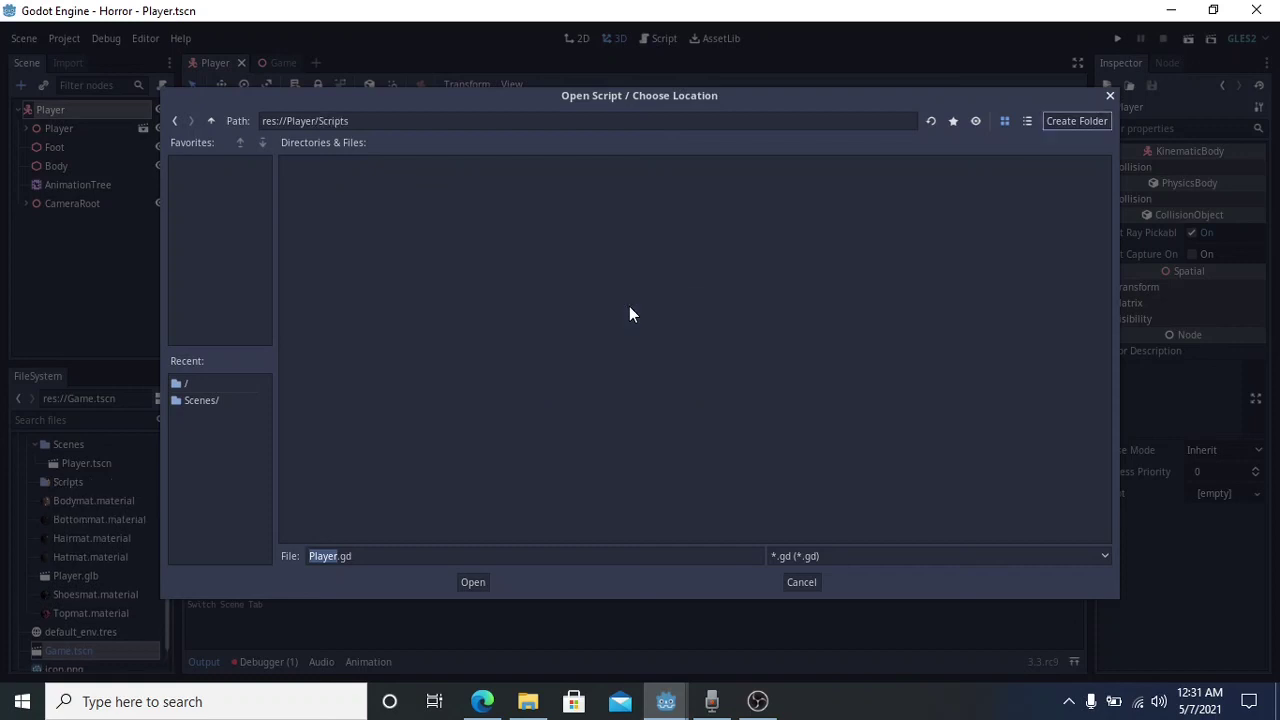
pyautogui.click(472, 583)
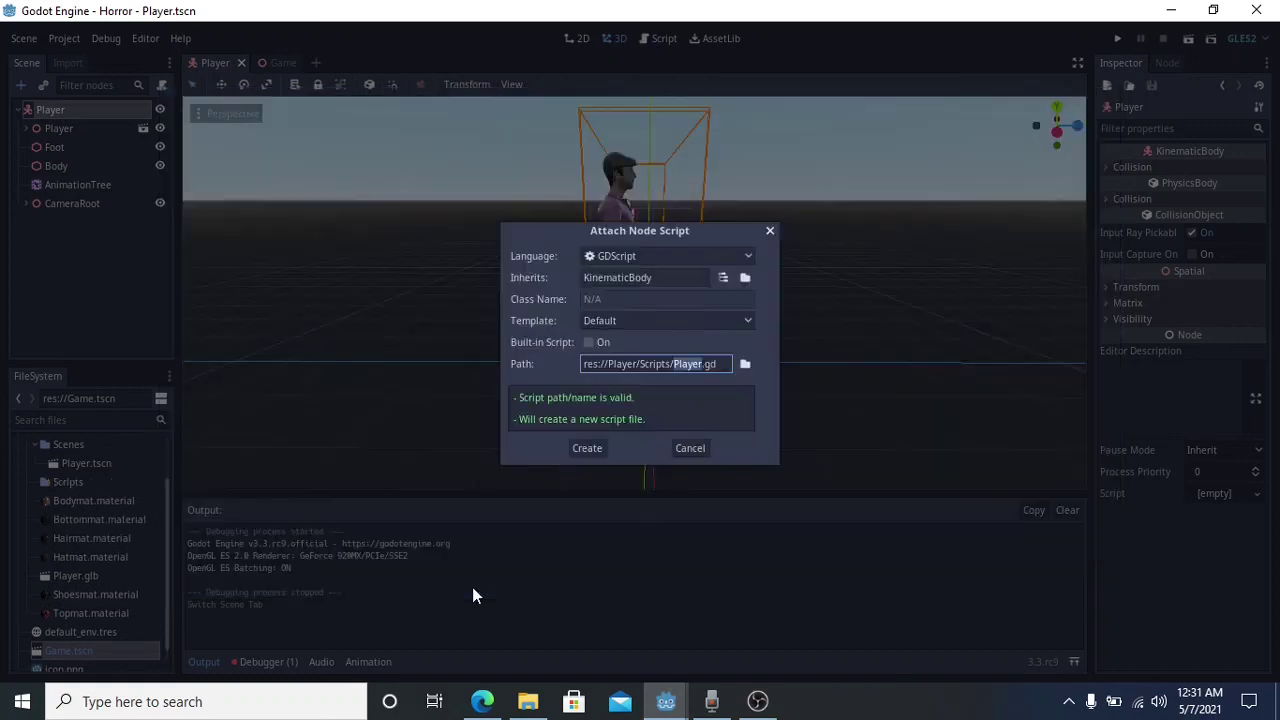
# - Create Player.gd from the Empty template and start a new line in it
pyautogui.click(667, 320)
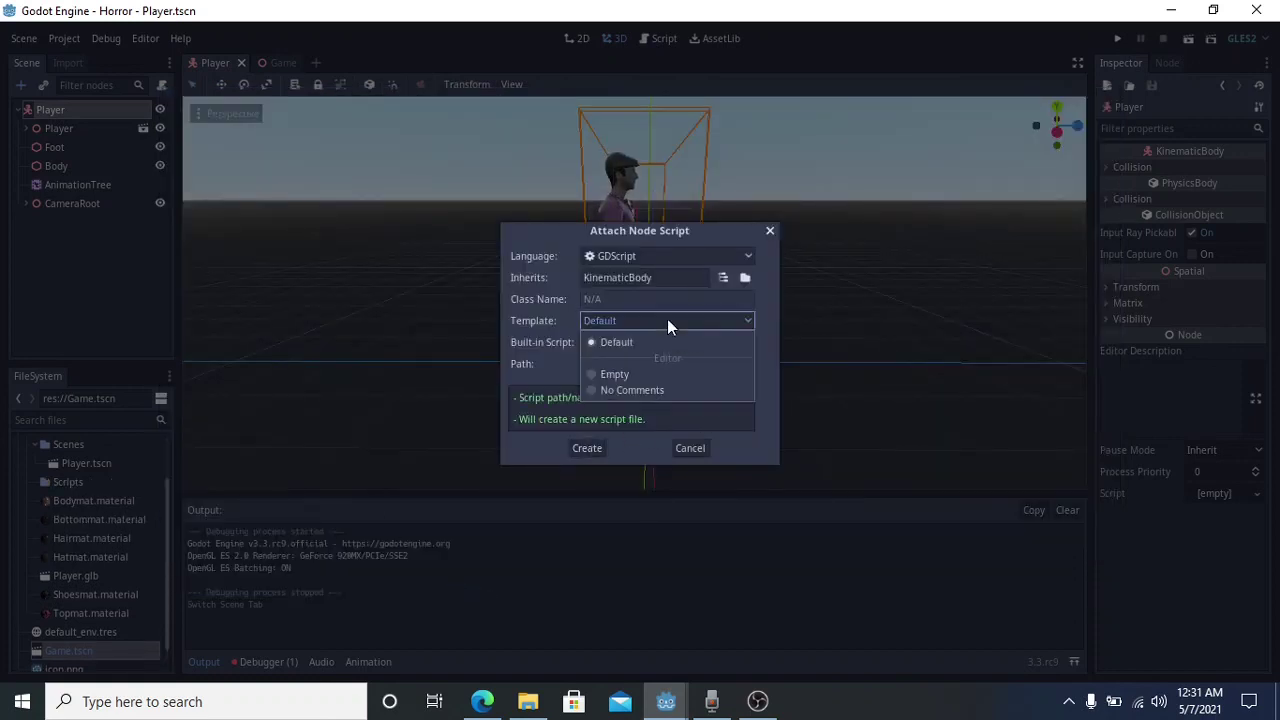
pyautogui.click(654, 378)
pyautogui.click(587, 448)
pyautogui.click(591, 437)
pyautogui.press('Return')
# - Write const GRAVITY = -9.8, root_motion: Transform and velocity = Vector3.ZERO, then save
pyautogui.write('const GRAVIT')
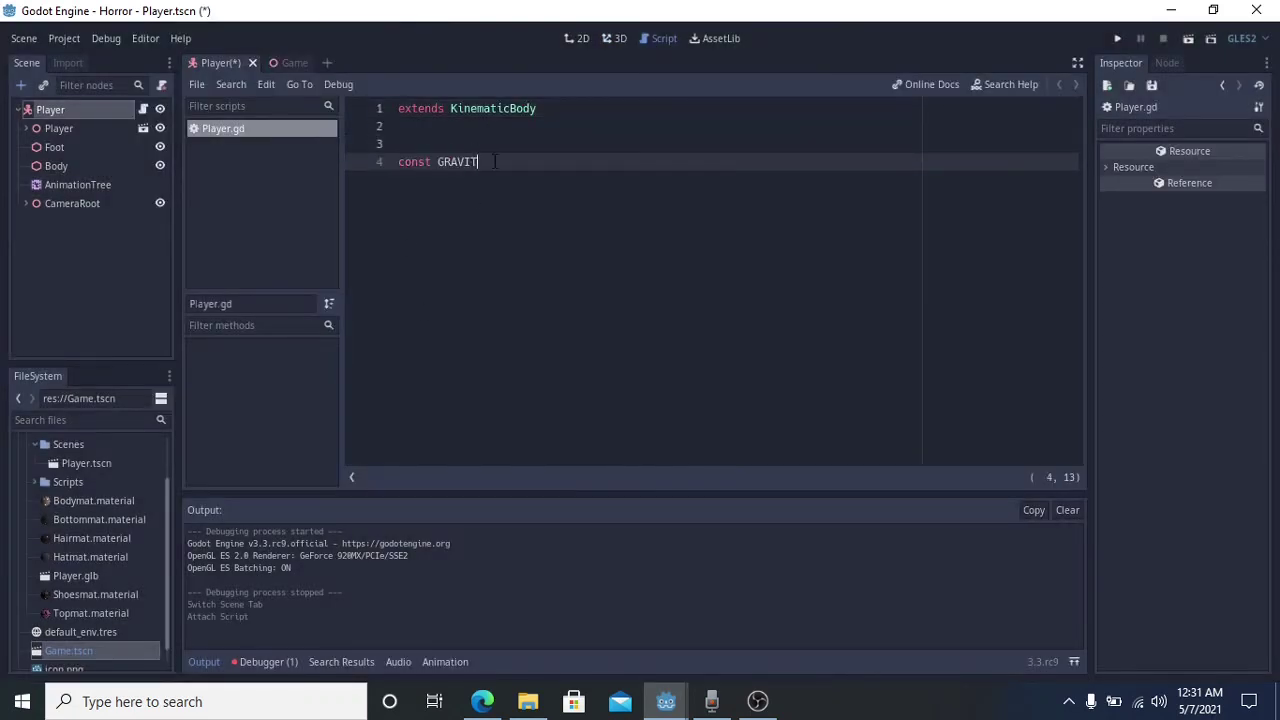
pyautogui.write('Y = -9.8')
pyautogui.press('Return')
pyautogui.press('Return')
pyautogui.write('var root_motion: Transform')
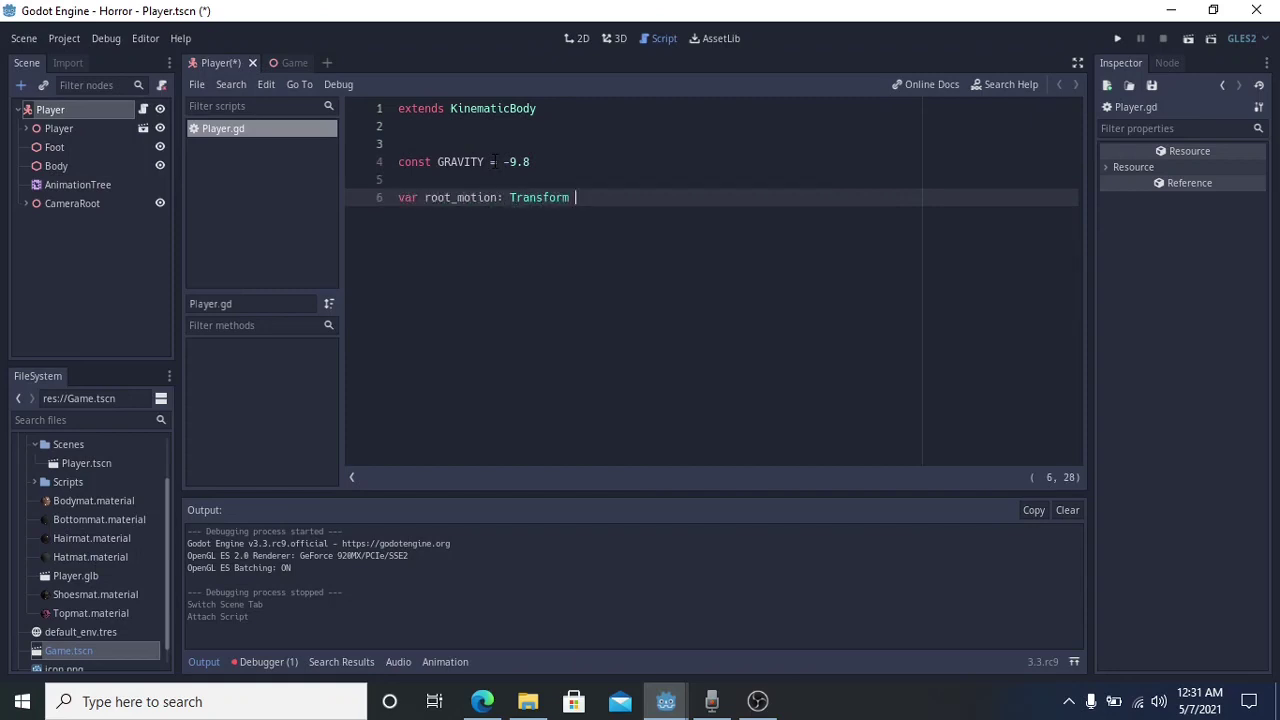
pyautogui.press('Return')
pyautogui.write('var ')
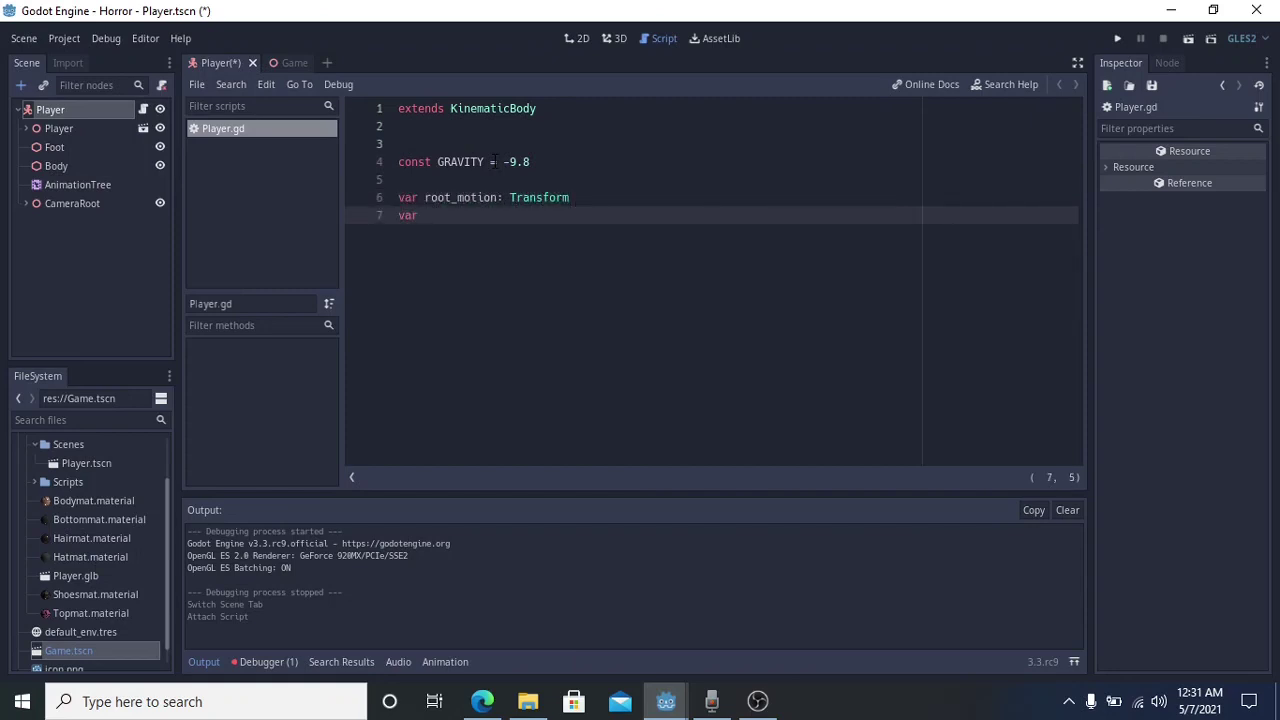
pyautogui.write('velocity: Vector3 = Vector3.ZERO')
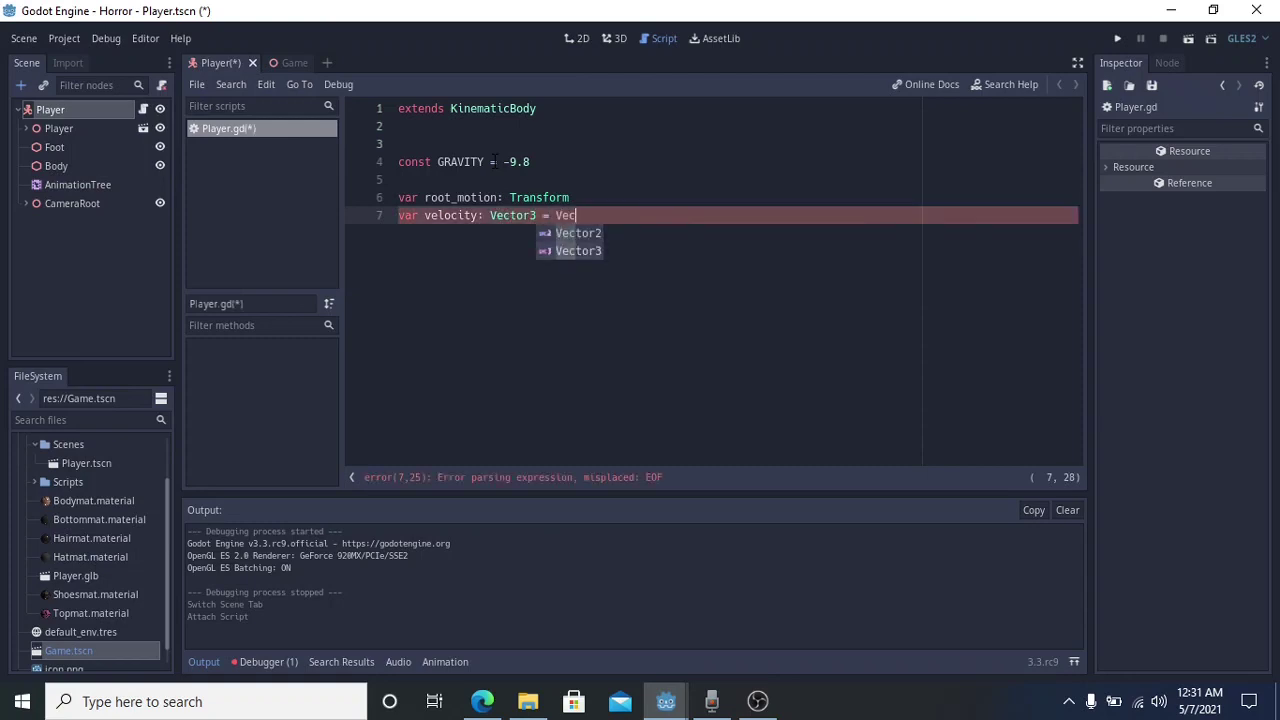
pyautogui.press('Return')
pyautogui.write('var a')
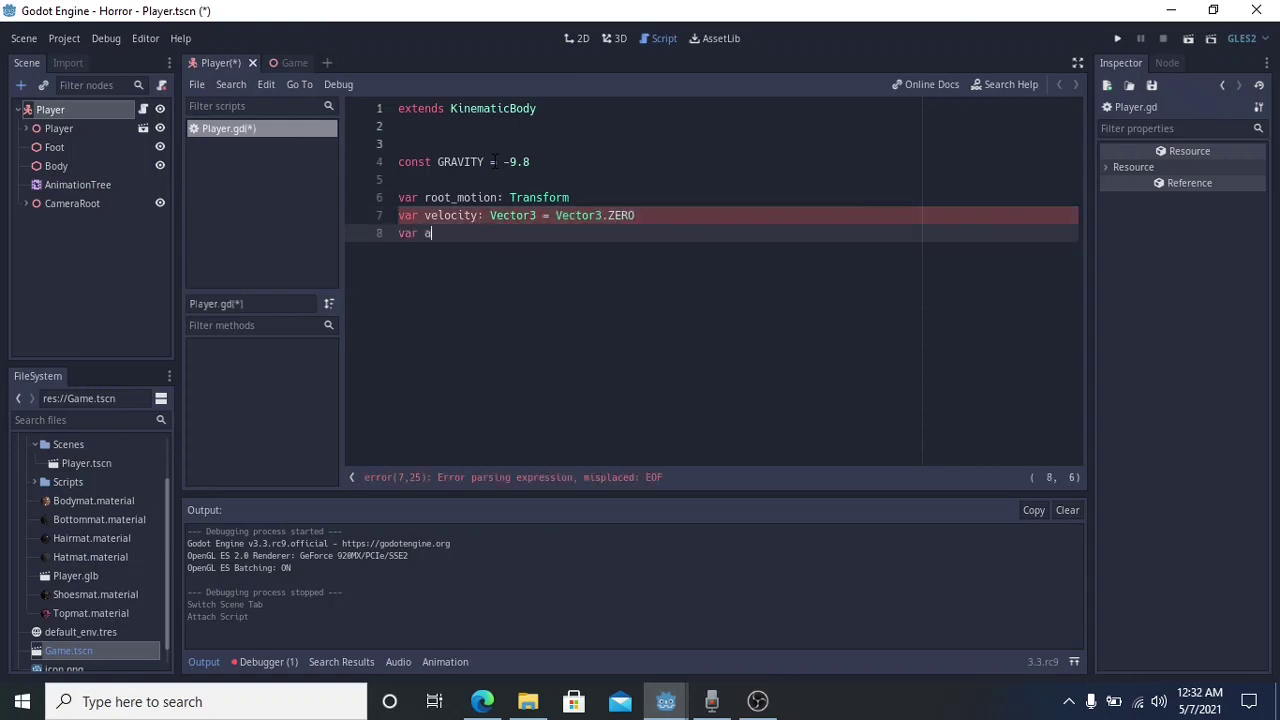
pyautogui.hotkey('ctrl', 's')
# - Declare motion: Vector2 plus onready model and animation_tree references using get_node
pyautogui.write('motion: Vector2')
pyautogui.press('Return')
pyautogui.press('Return')
pyautogui.press('Return')
pyautogui.write('onready var model = get_node(')
pyautogui.press('Down')
pyautogui.press('Down')
pyautogui.press('Down')
pyautogui.press('Down')
pyautogui.press('Down')
pyautogui.press('Down')
pyautogui.press('Down')
pyautogui.press('Return')
pyautogui.press('Return')
pyautogui.write('onready var animation_tree')
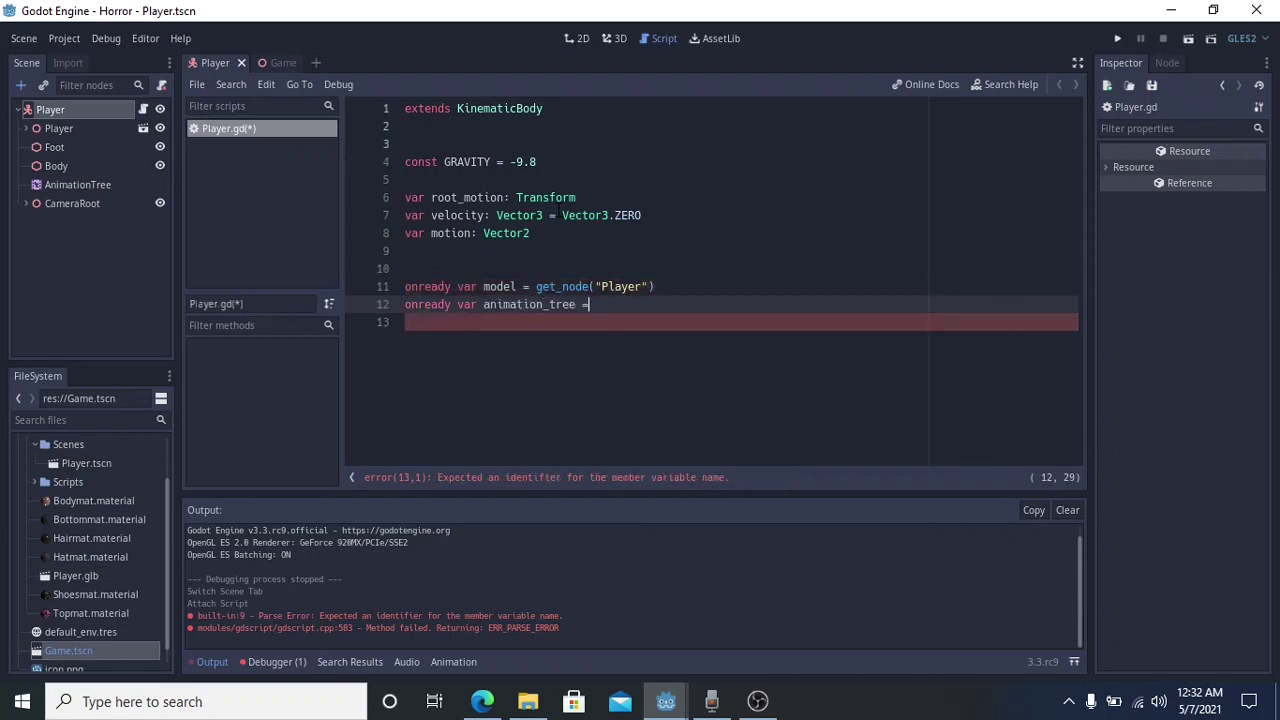